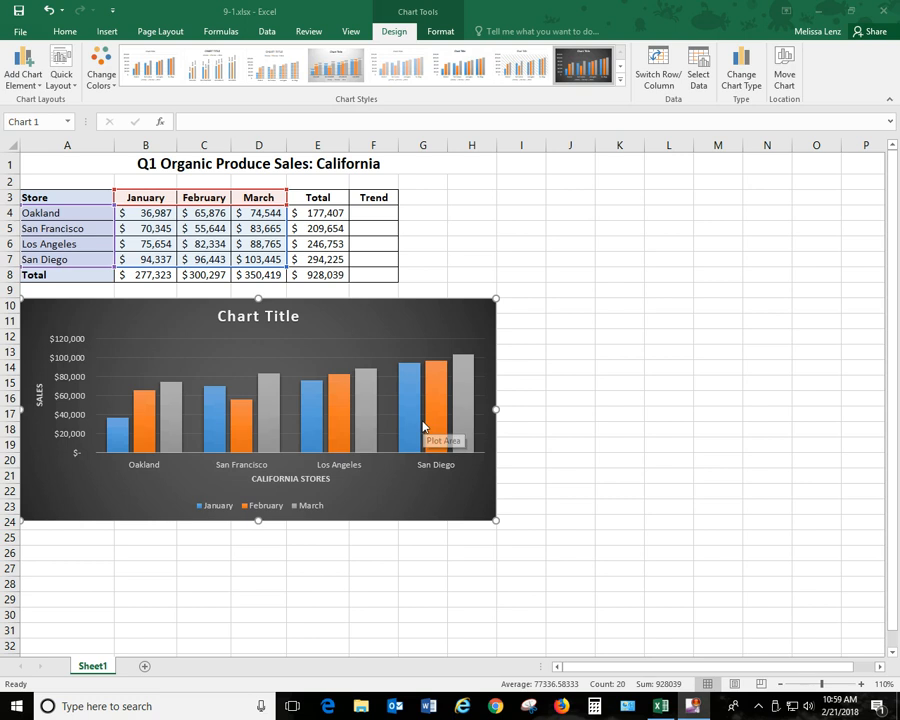
Examine the chart's color palettes and the available workbook themes without applying any of them.
mouse_move(415, 419)
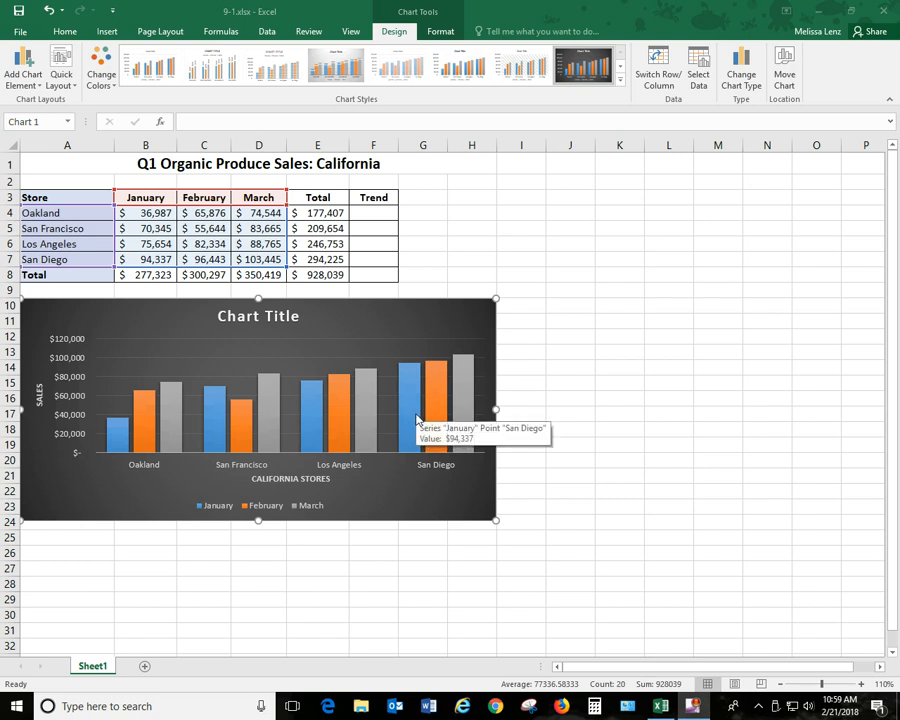
mouse_move(358, 403)
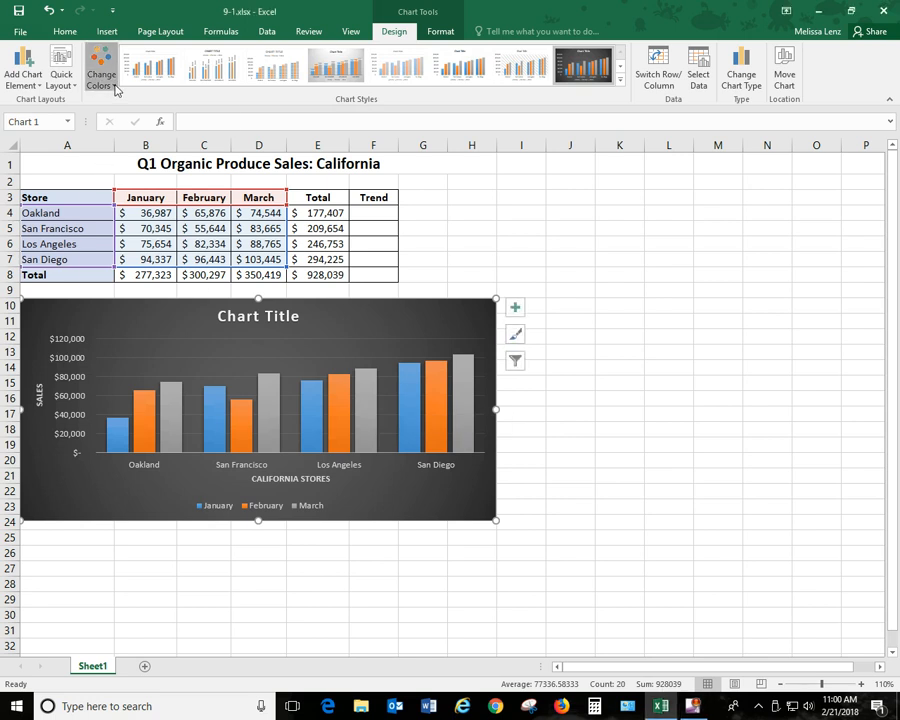
left_click(116, 90)
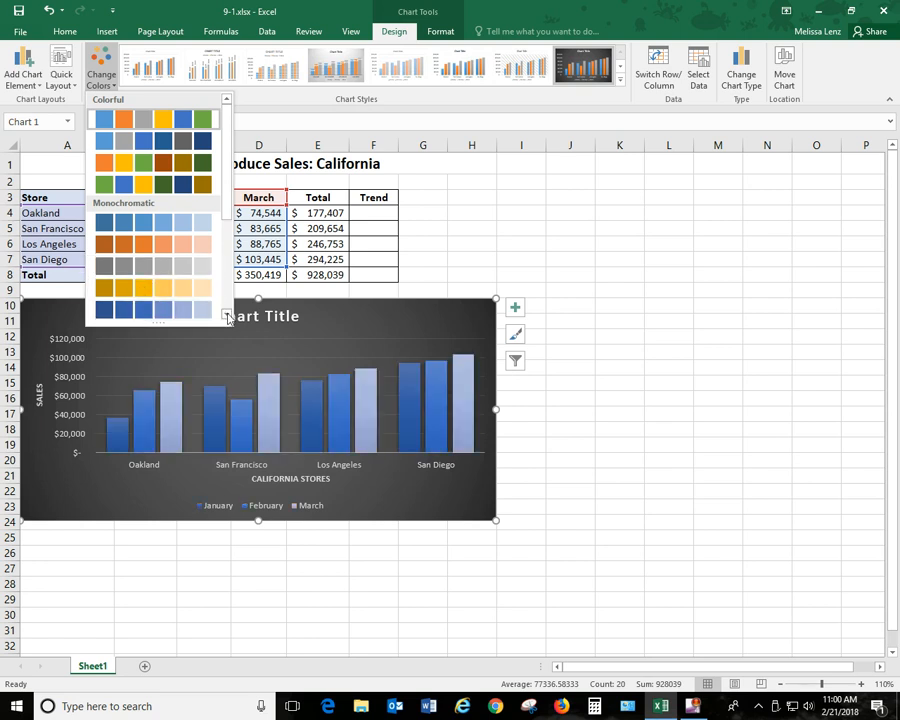
scroll(228, 316, "down", 10)
left_click_drag(225, 290, 225, 148)
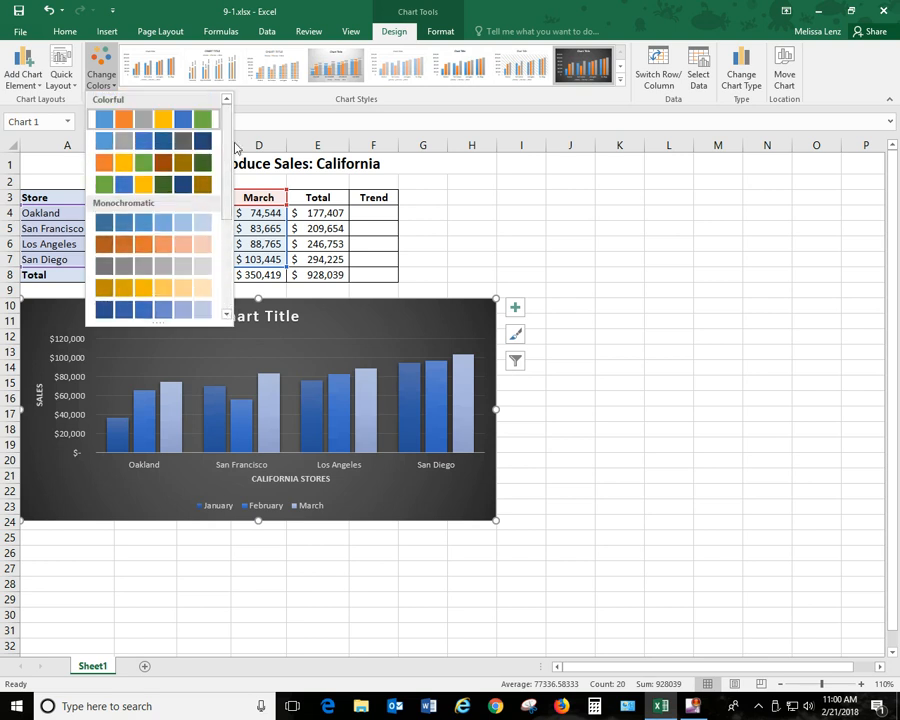
left_click(257, 10)
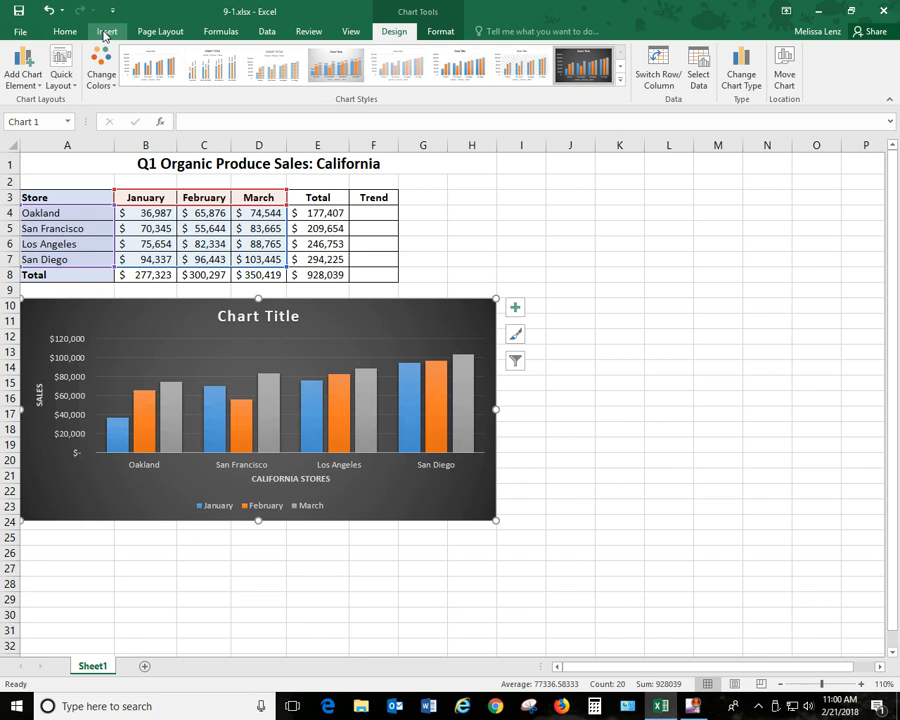
left_click(142, 31)
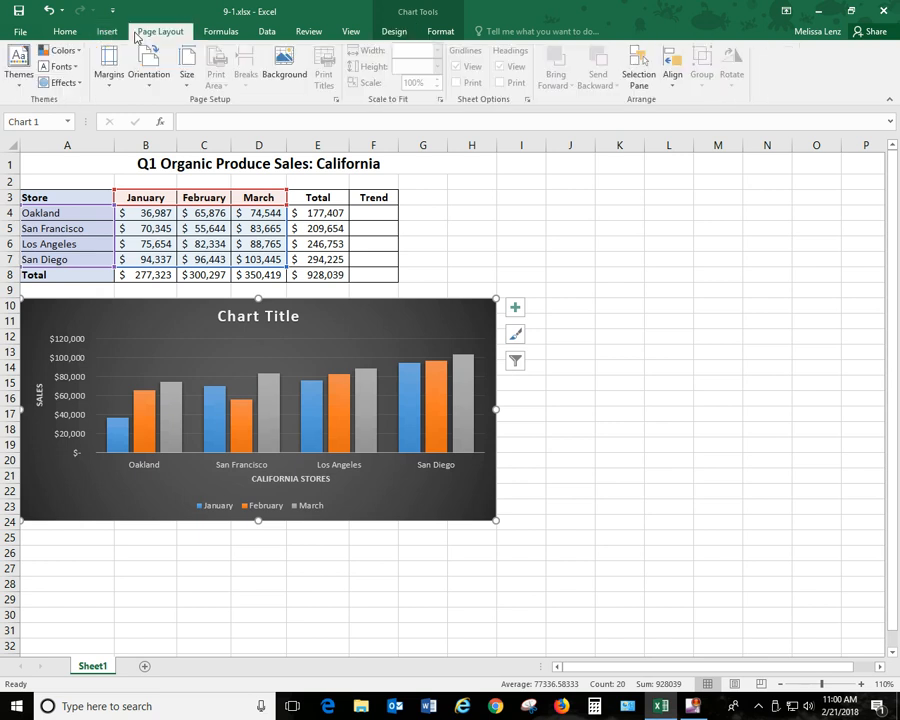
left_click(18, 62)
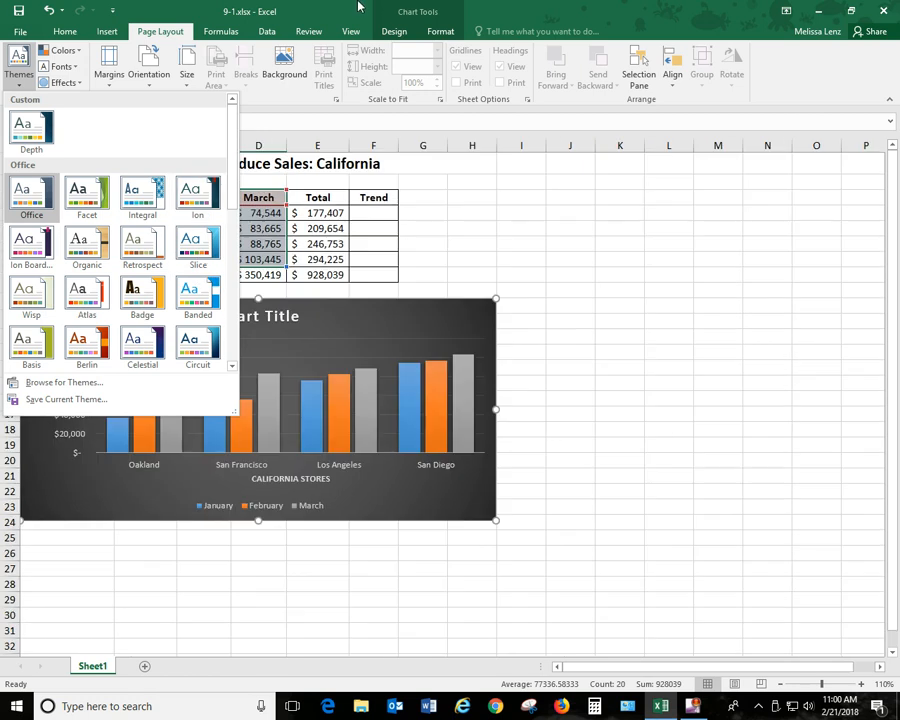
key("Escape")
left_click(394, 31)
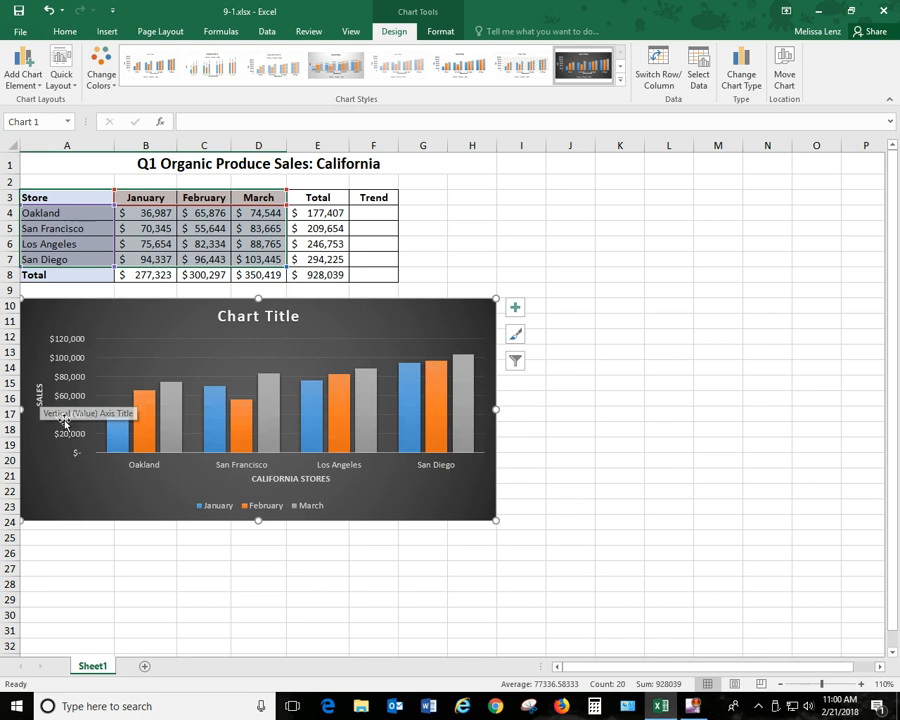
left_click(38, 394)
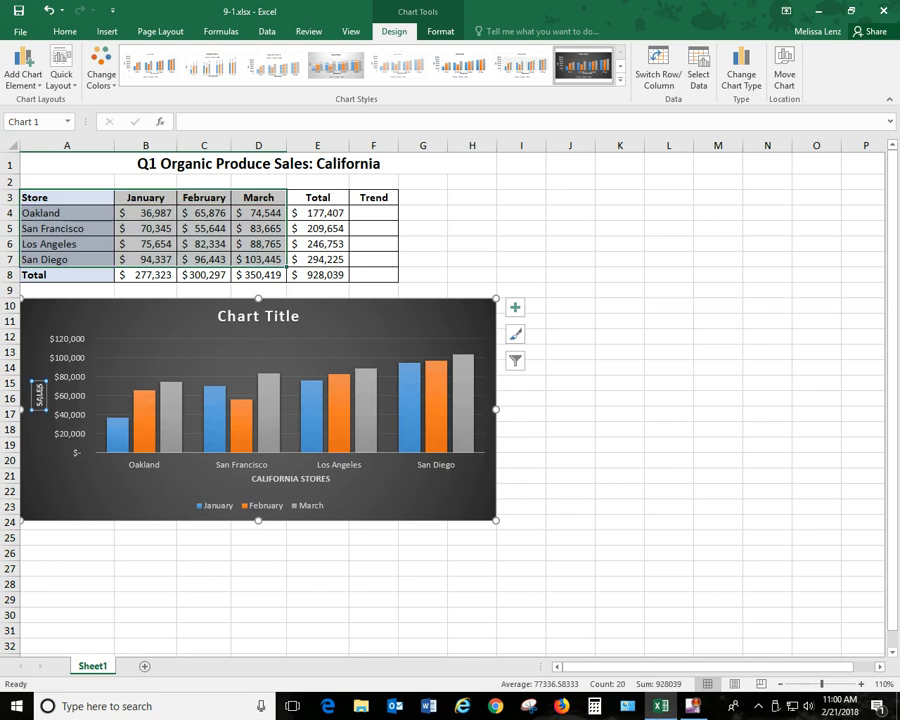
right_click(40, 396)
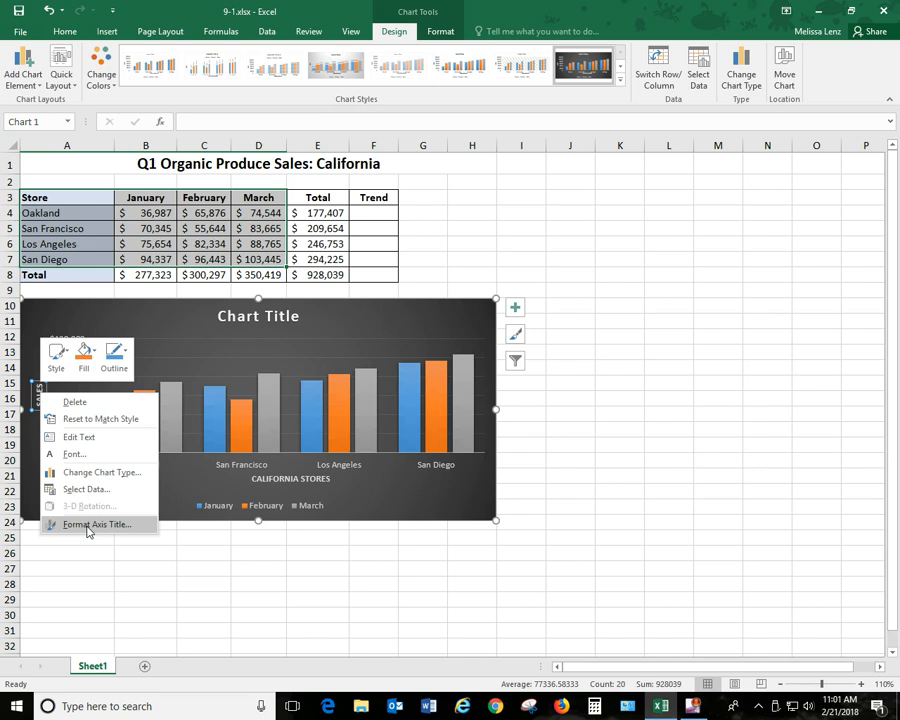
left_click(257, 315)
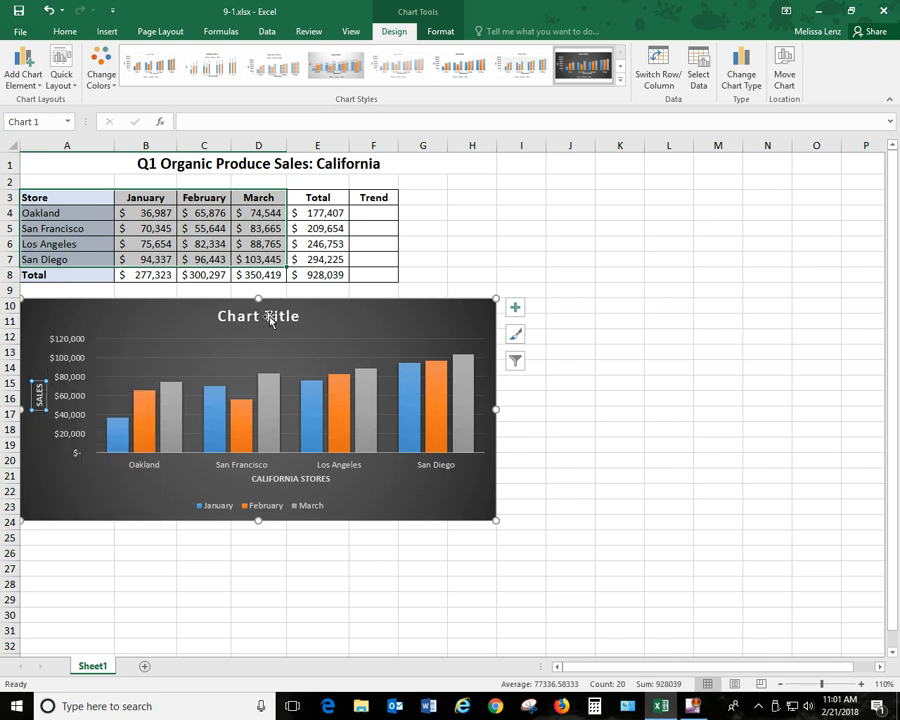
right_click(268, 316)
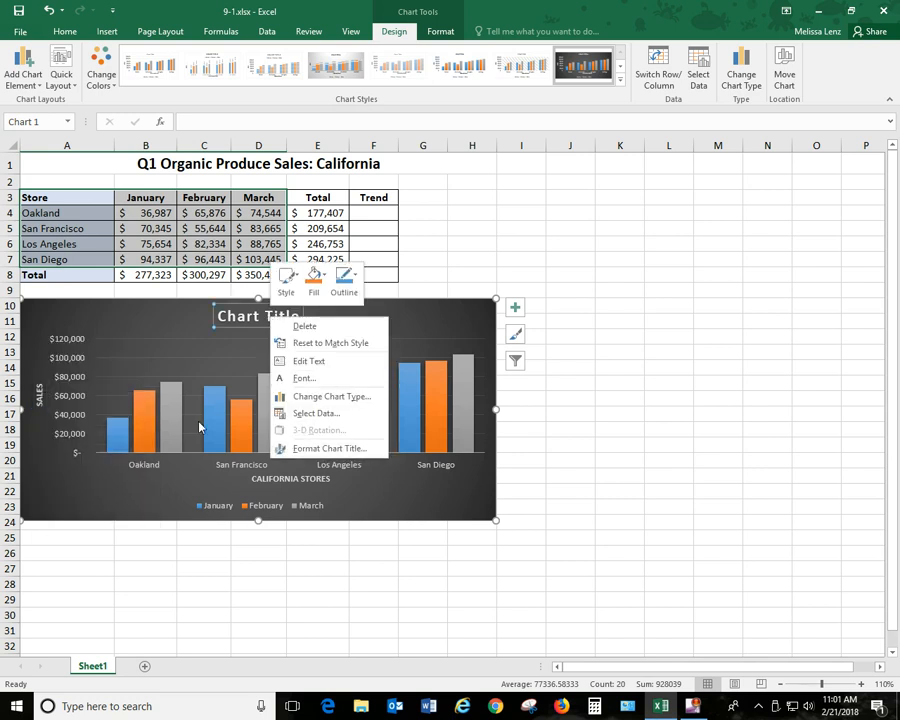
left_click(189, 356)
right_click(191, 358)
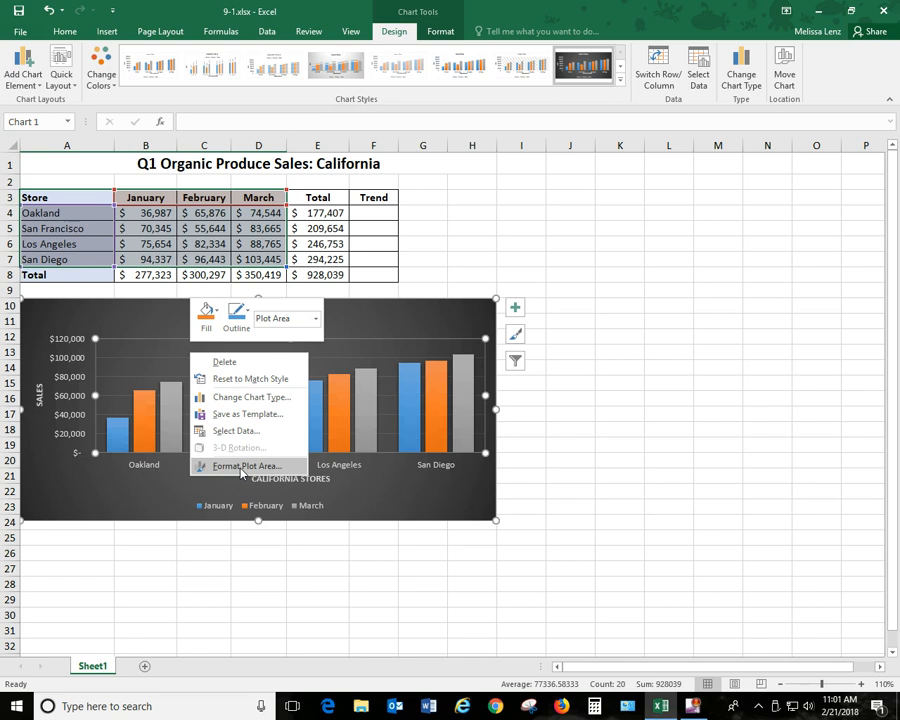
Open the formatting options for the chart's vertical axis title.
left_click(38, 393)
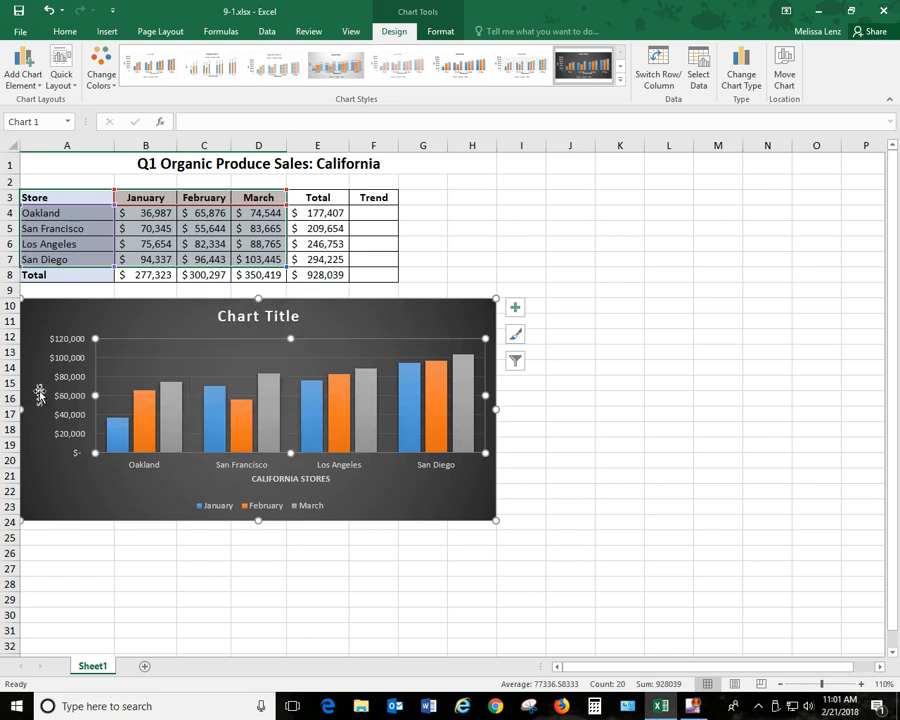
right_click(38, 393)
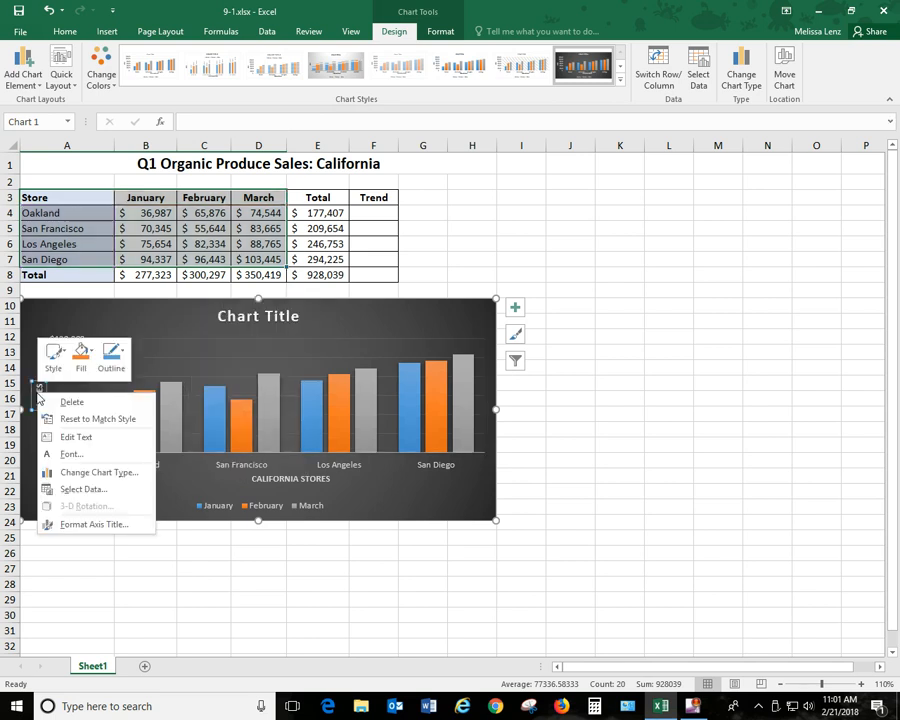
left_click(88, 525)
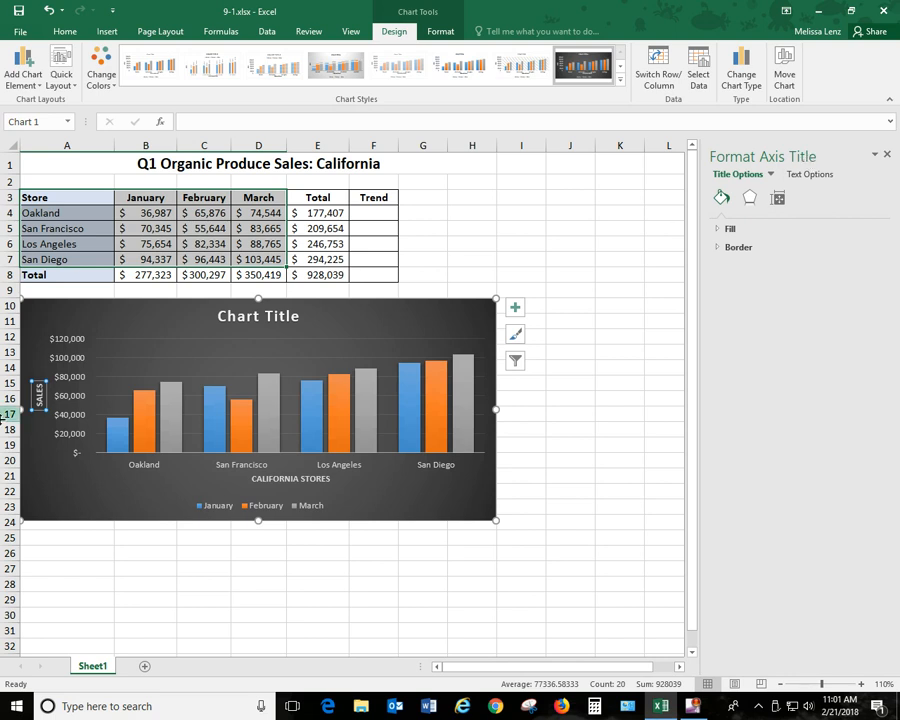
left_click(875, 156)
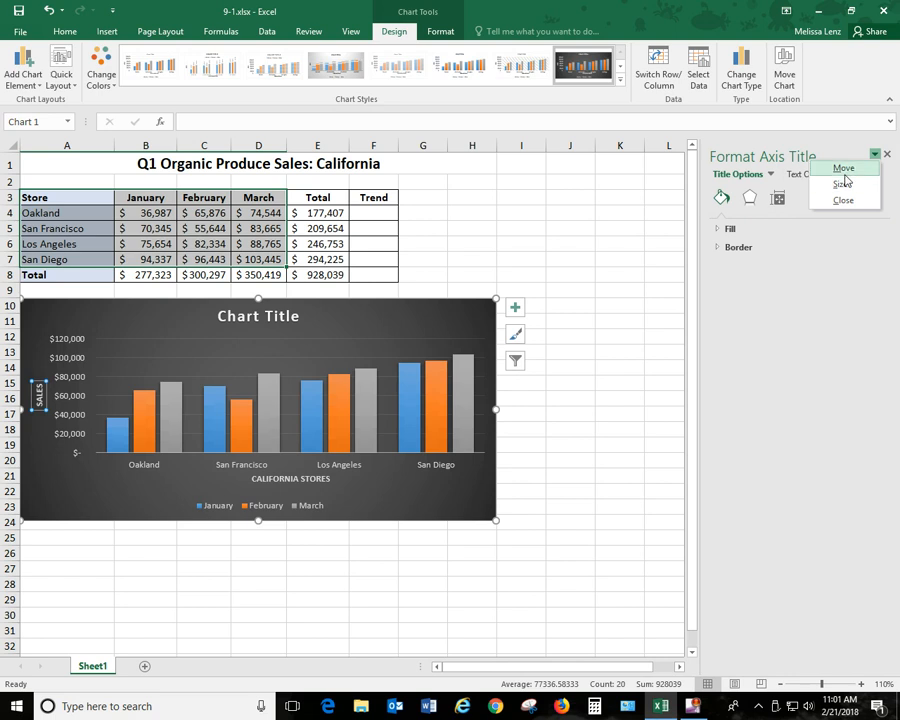
left_click(828, 146)
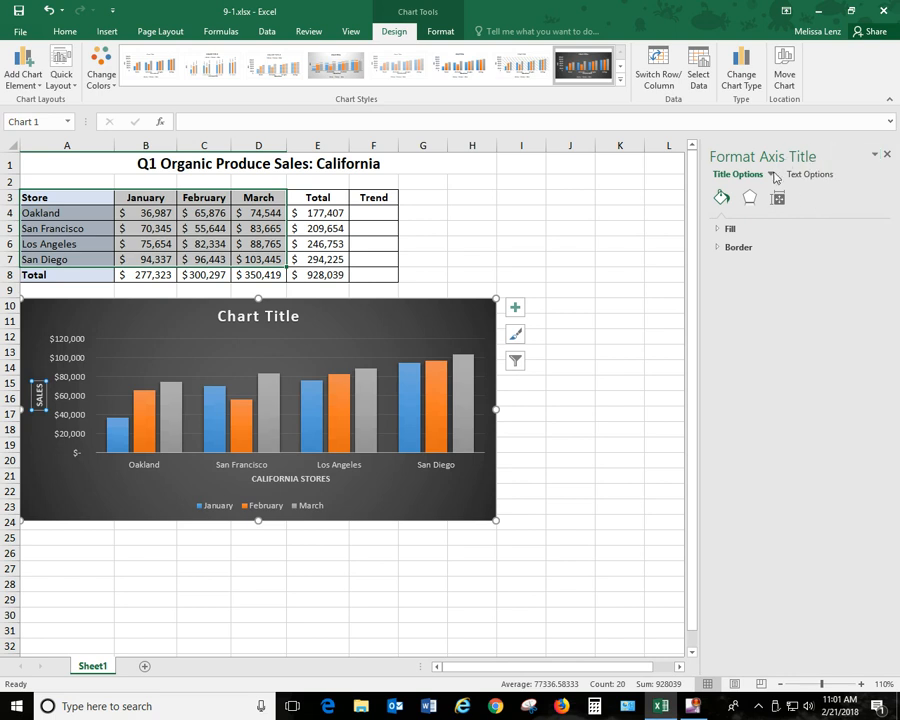
Switch the formatting options to the chart's legend and set the legend position to Right.
left_click(771, 176)
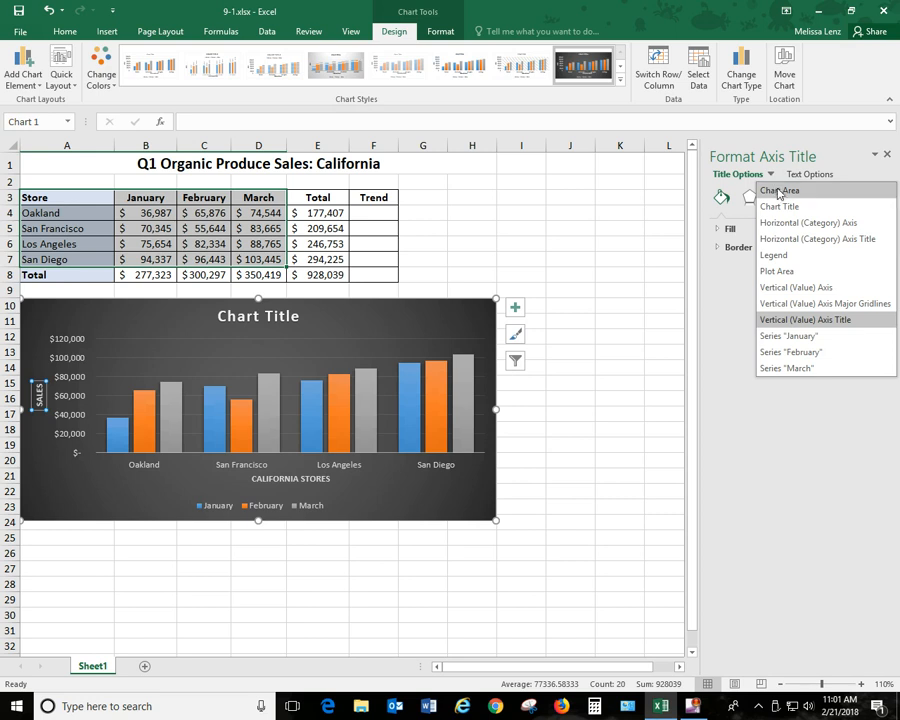
left_click(781, 257)
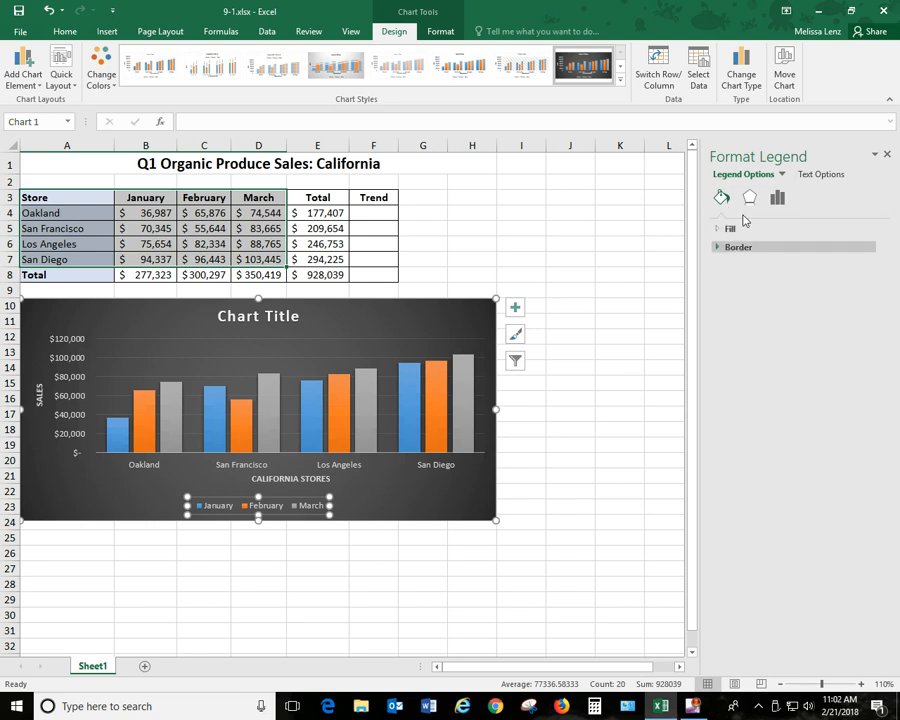
left_click(750, 199)
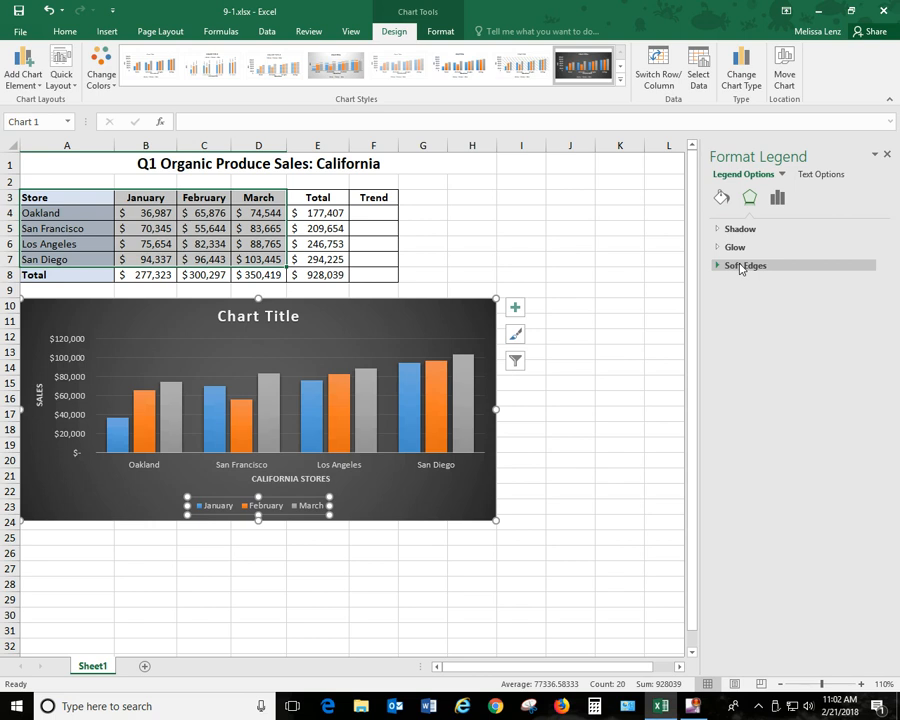
left_click(779, 199)
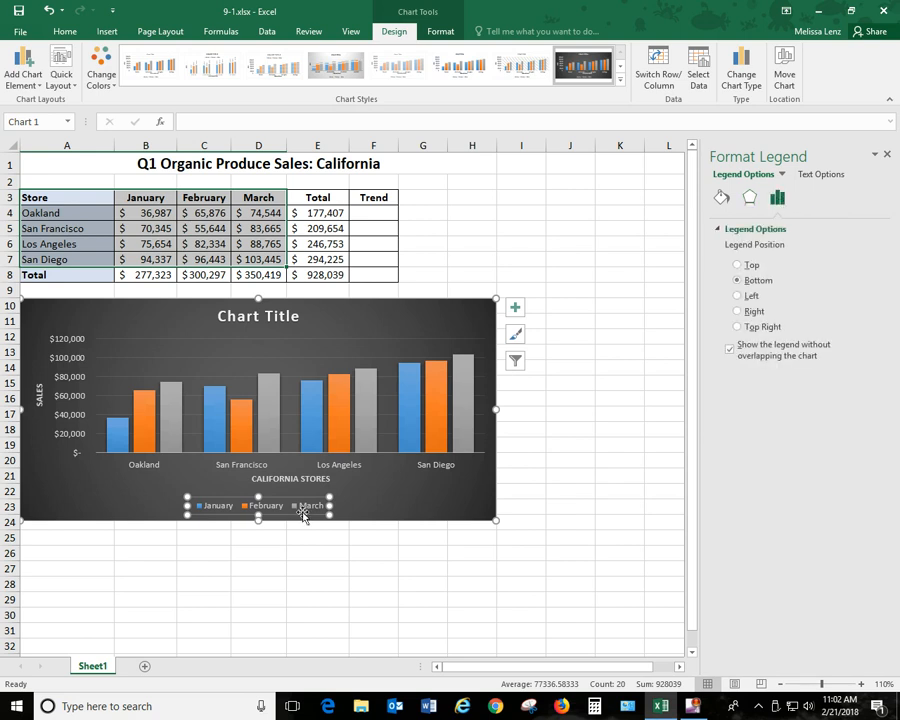
left_click(754, 316)
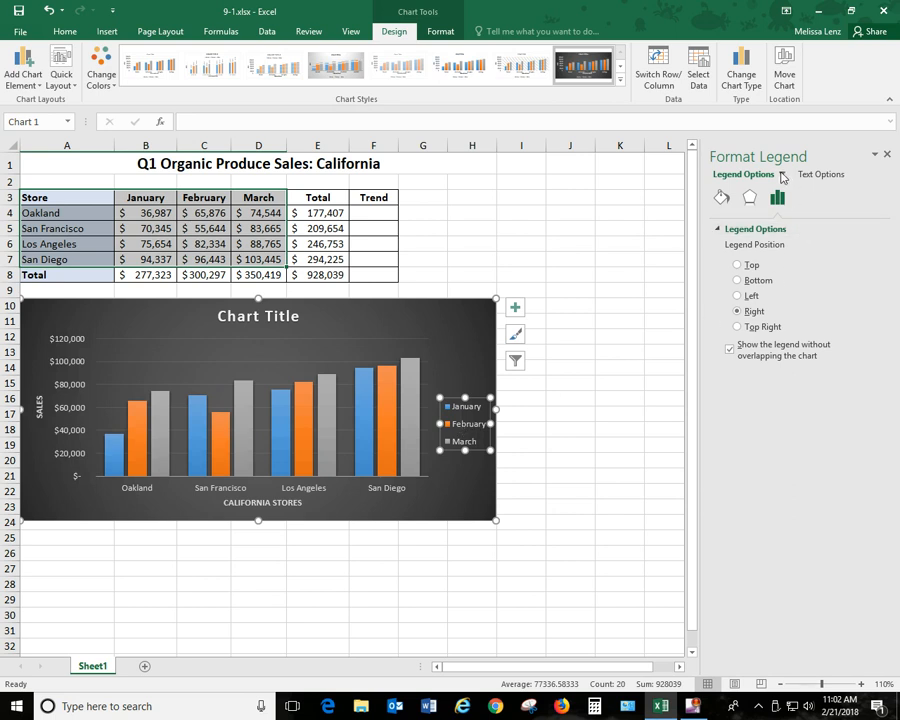
Try a solid fill in a light gray theme color on the chart's plot area.
left_click(257, 318)
right_click(257, 318)
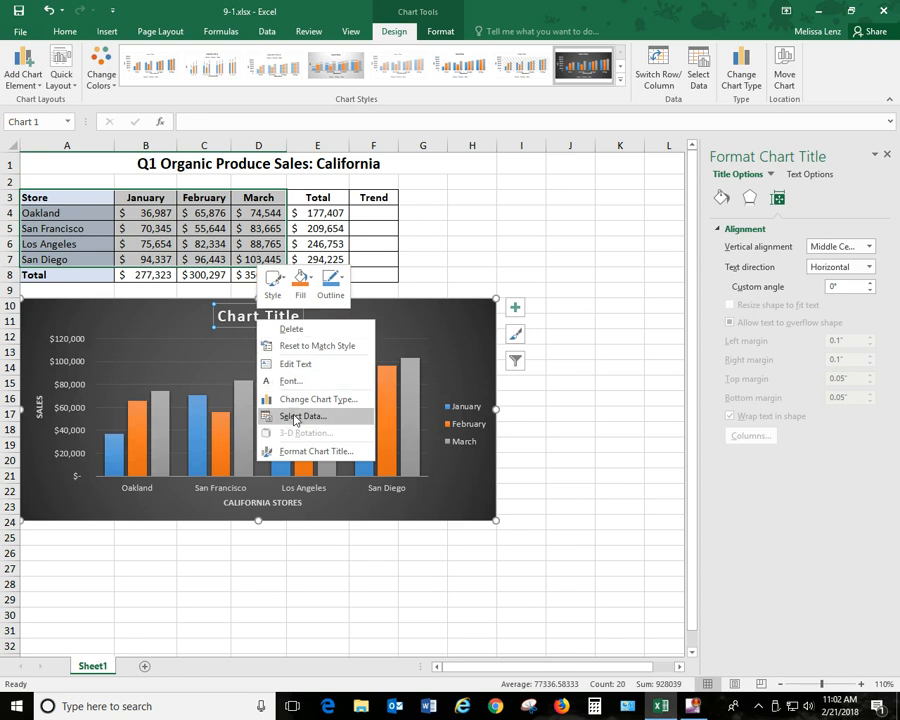
left_click(769, 175)
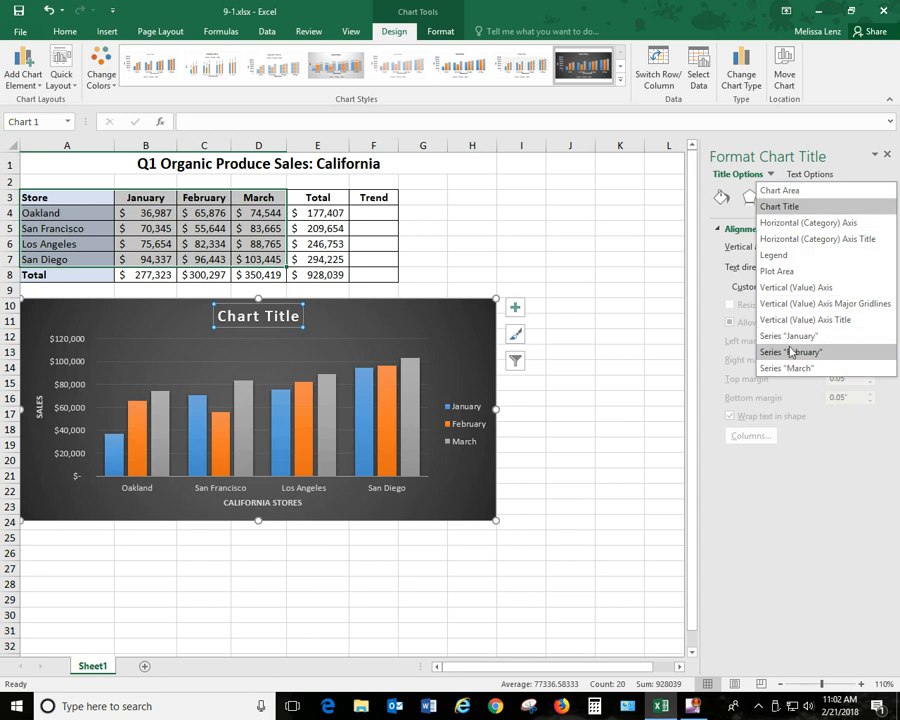
left_click(792, 272)
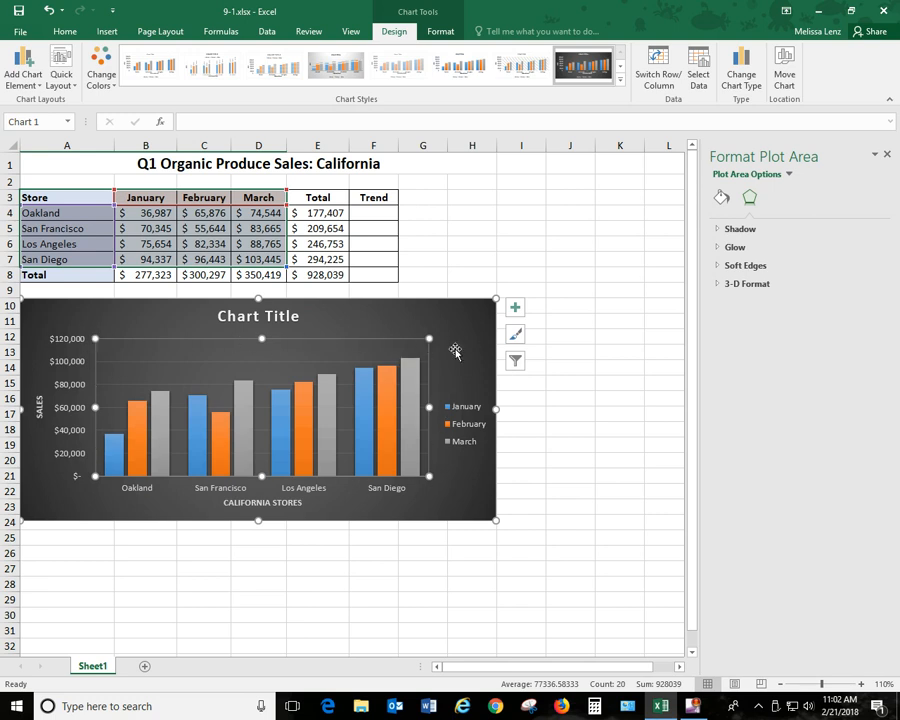
left_click(721, 200)
left_click(729, 229)
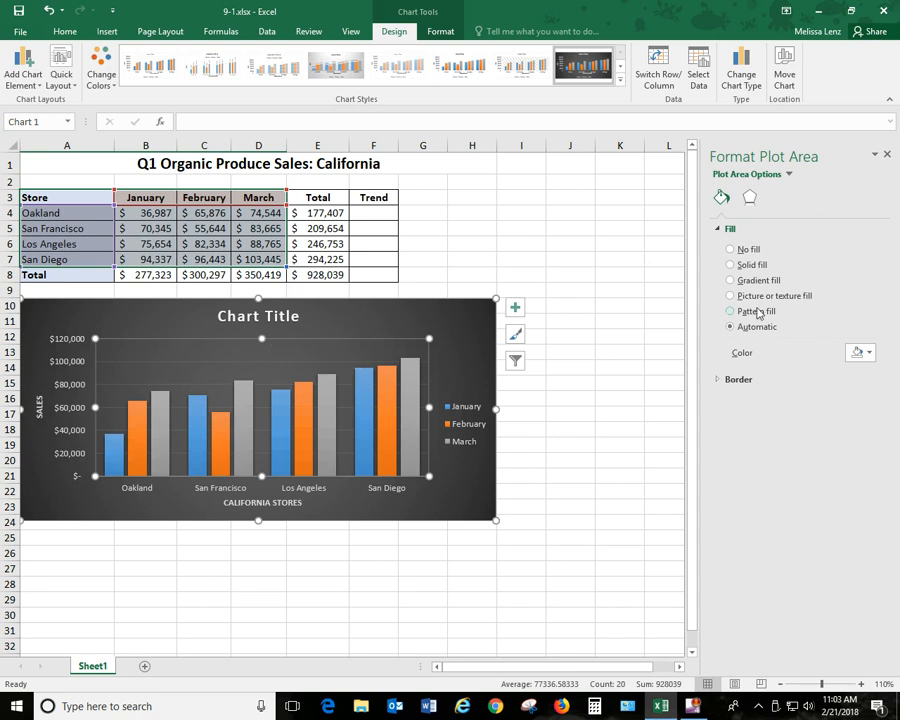
left_click(731, 265)
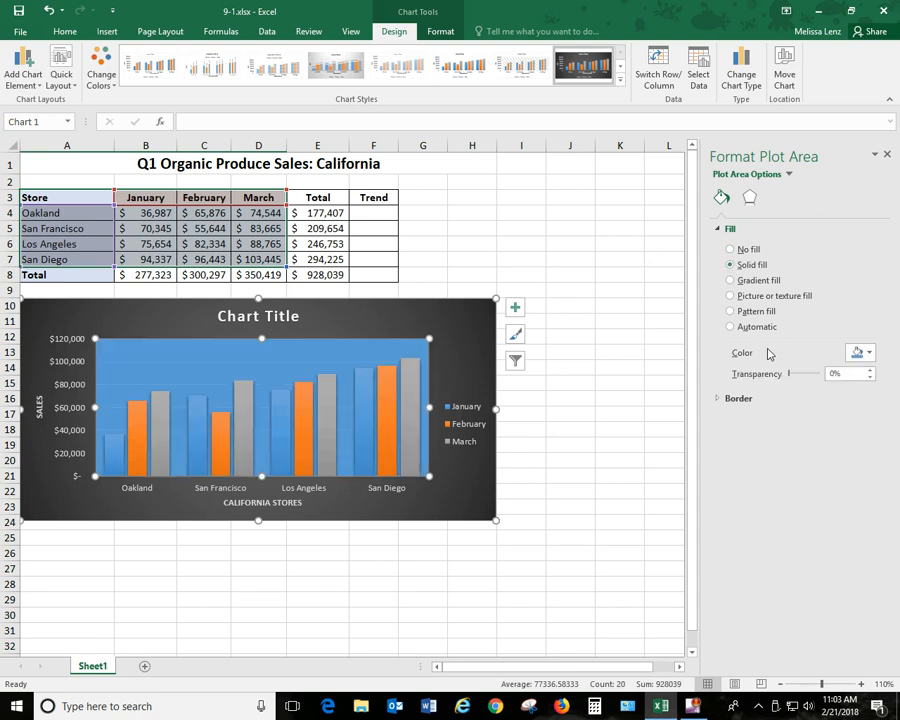
left_click(870, 355)
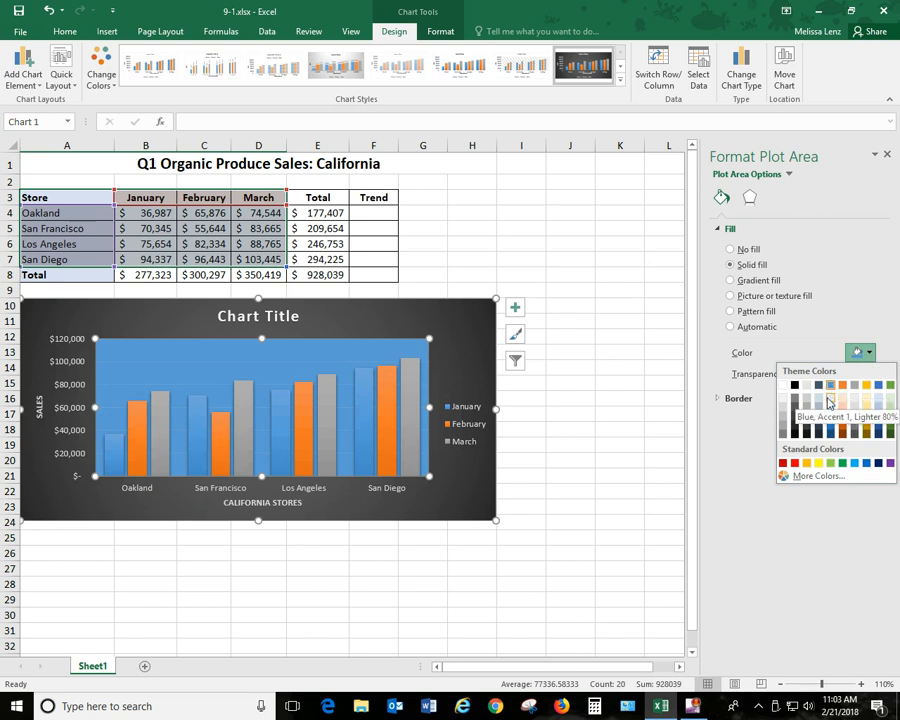
left_click(806, 396)
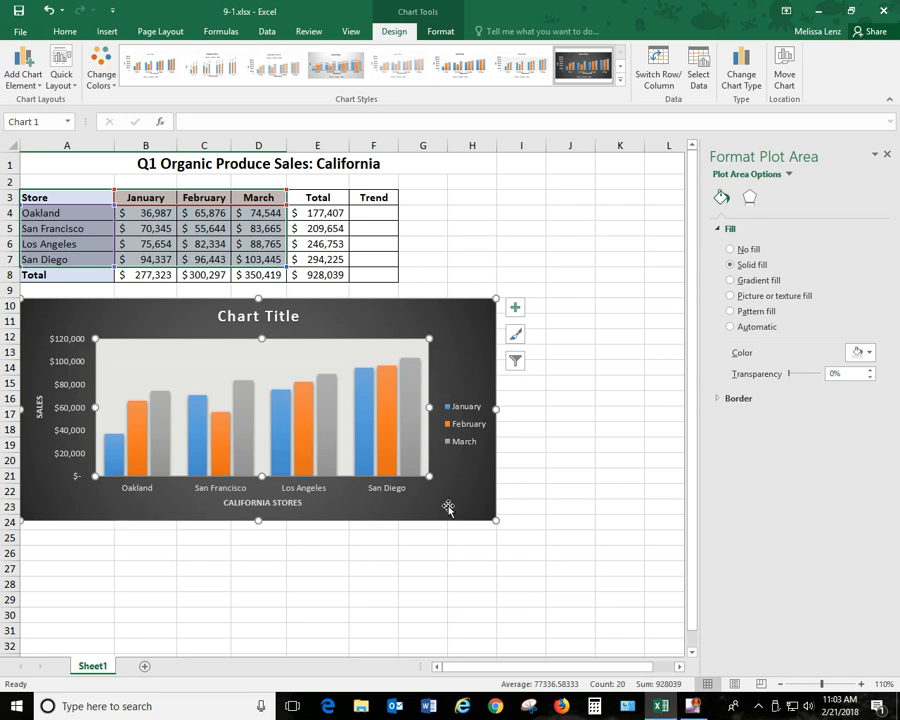
Undo the plot area's color change and its solid fill.
left_click(48, 10)
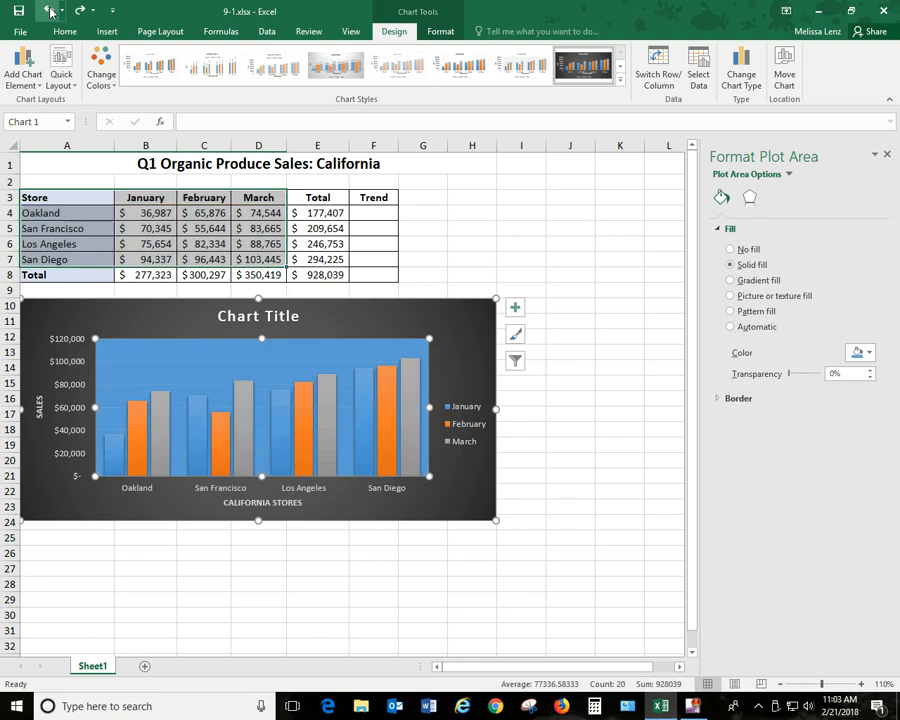
left_click(48, 10)
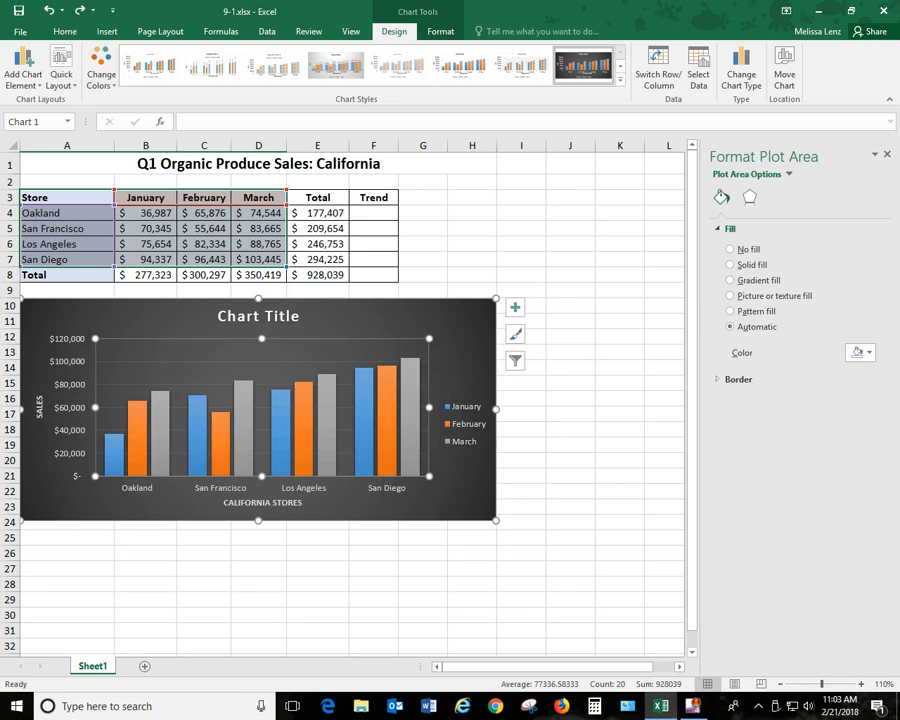
Fill the chart's March data series with the preset gradient Medium Gradient - Accent 6.
left_click(409, 406)
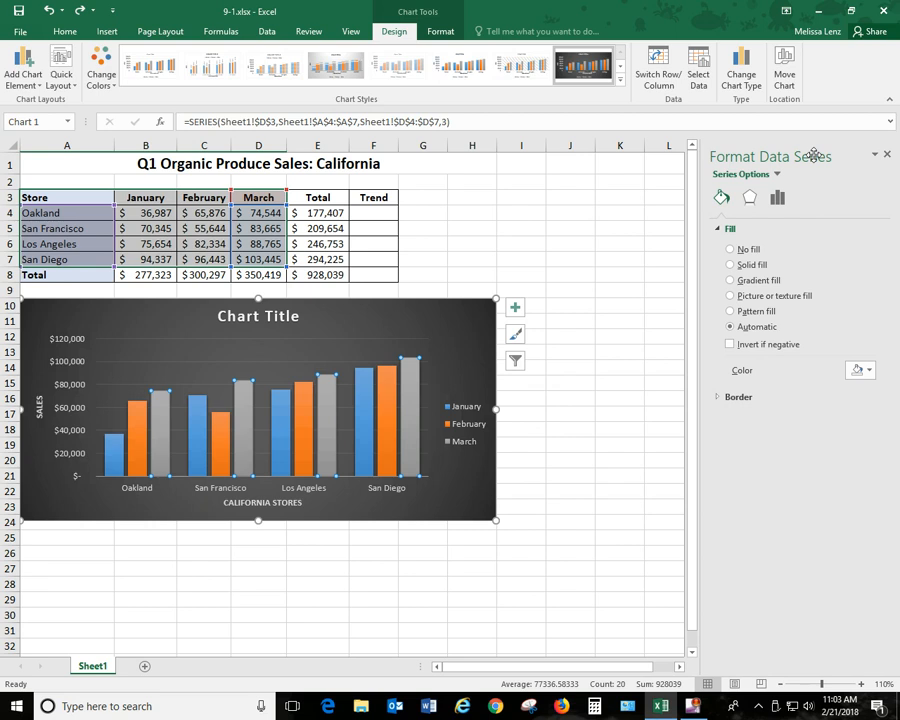
left_click(731, 281)
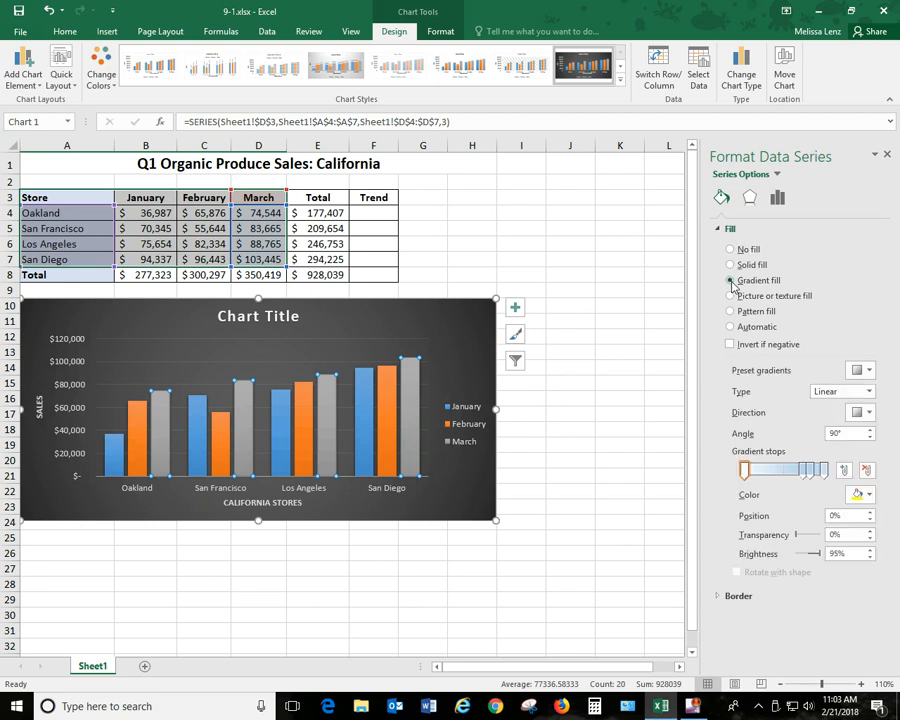
left_click(869, 372)
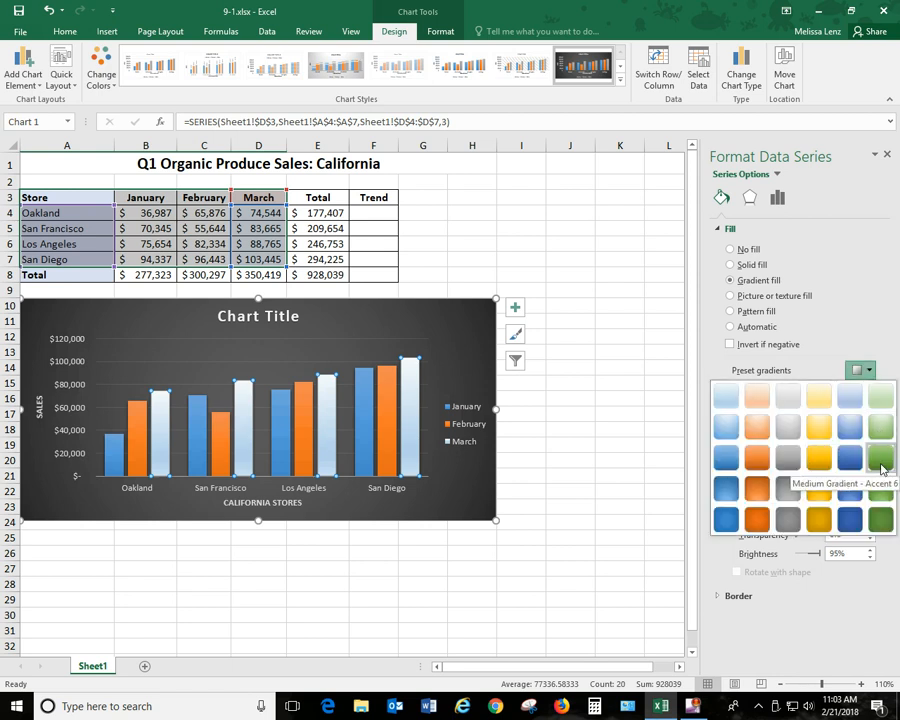
left_click(879, 461)
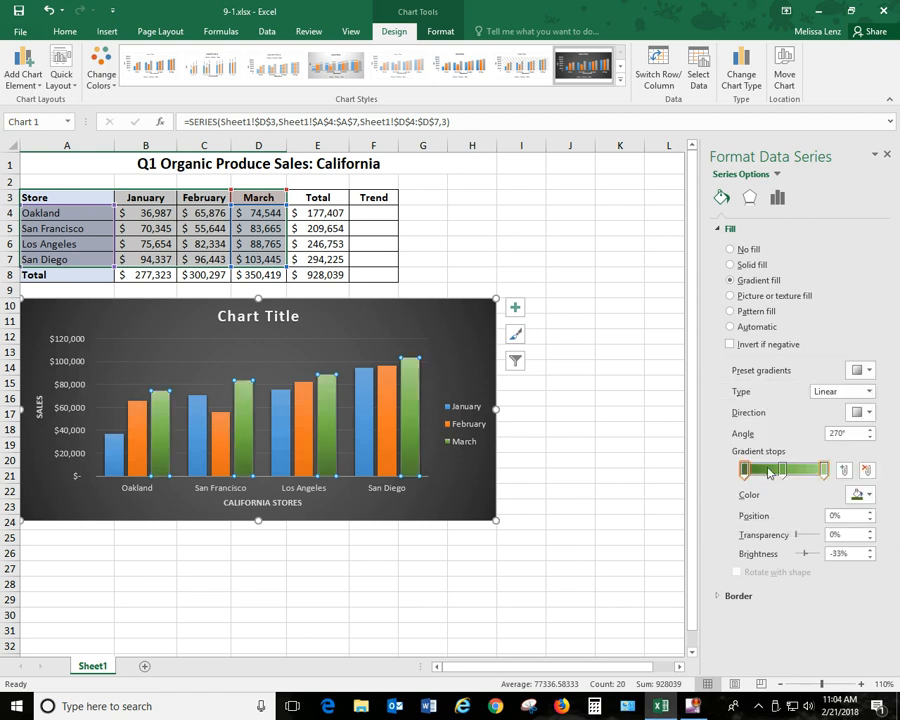
mouse_move(409, 404)
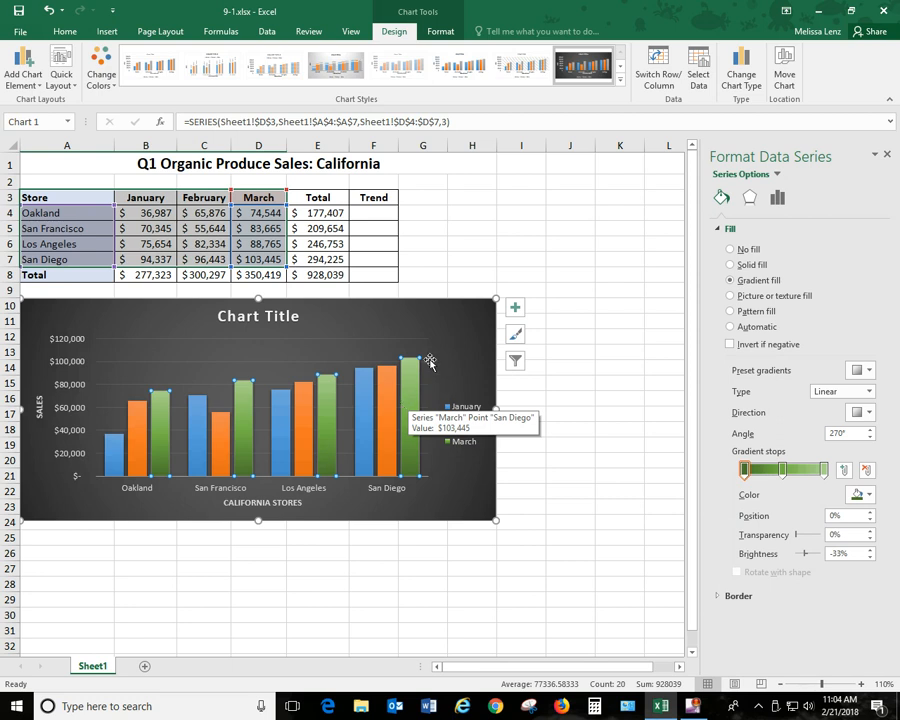
Set the text direction of the vertical axis title SALES to Horizontal and close the formatting pane.
left_click(38, 408)
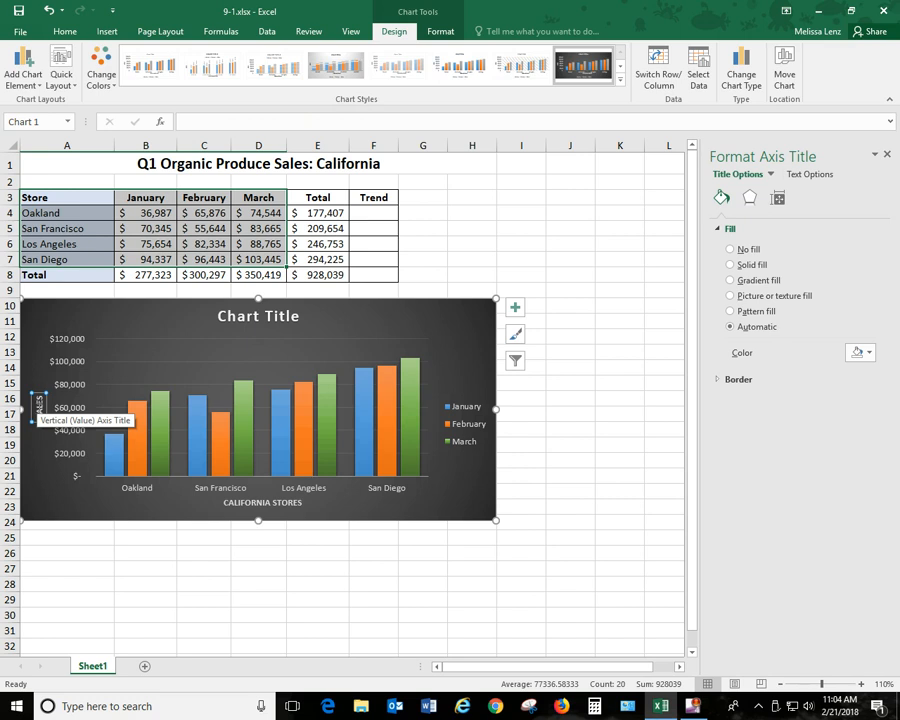
right_click(38, 410)
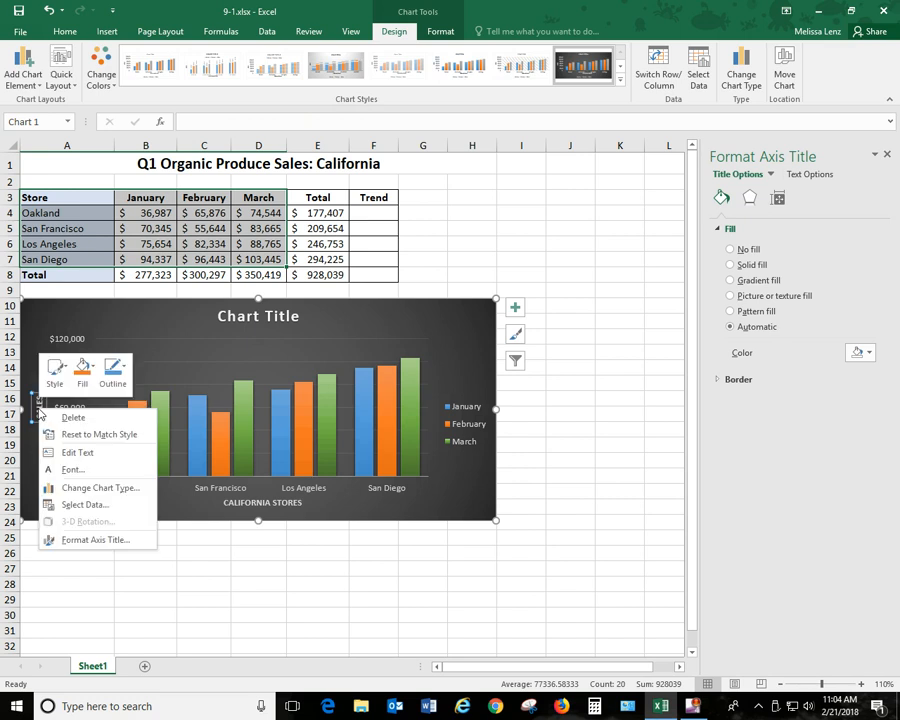
left_click(80, 539)
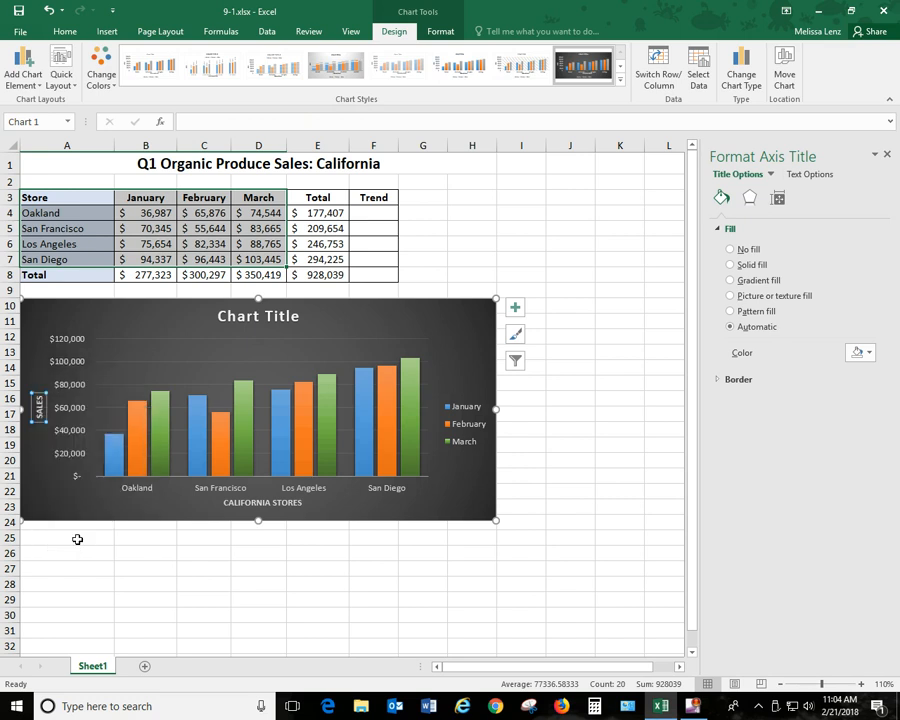
left_click(779, 200)
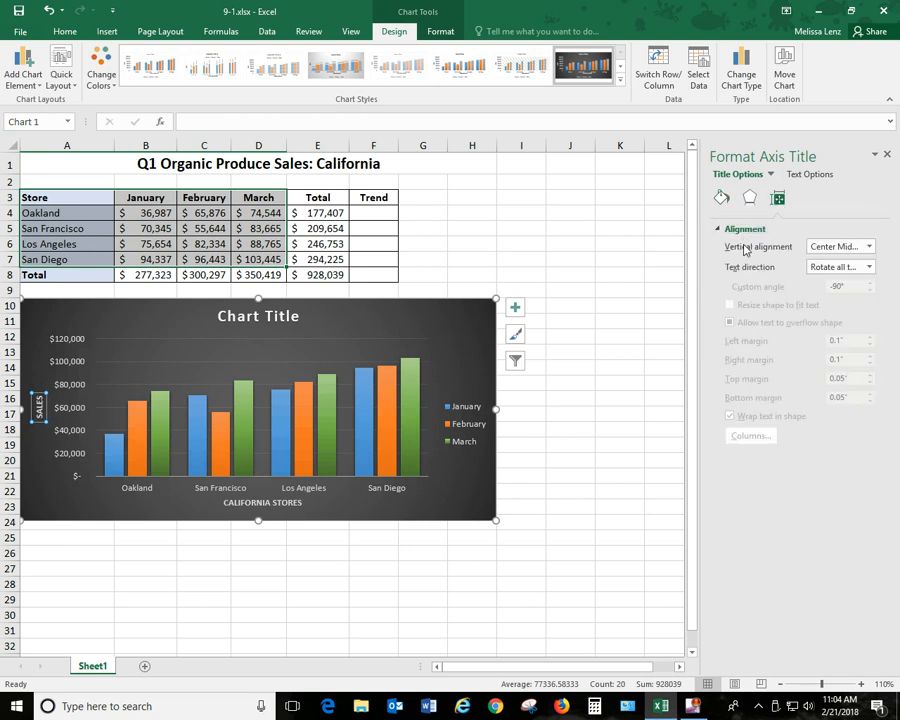
left_click(840, 247)
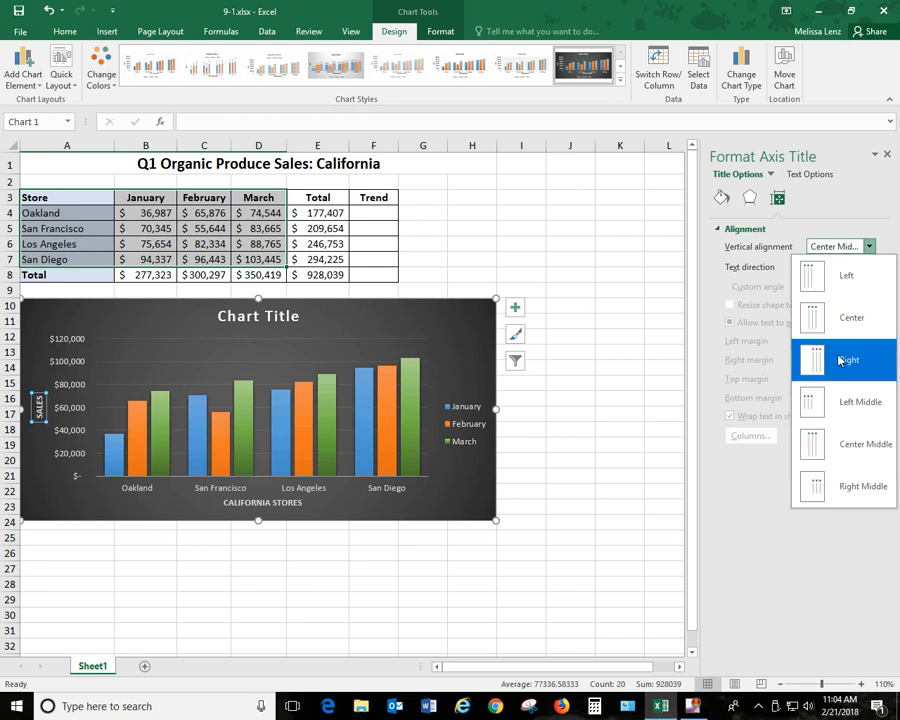
left_click(843, 248)
left_click(845, 266)
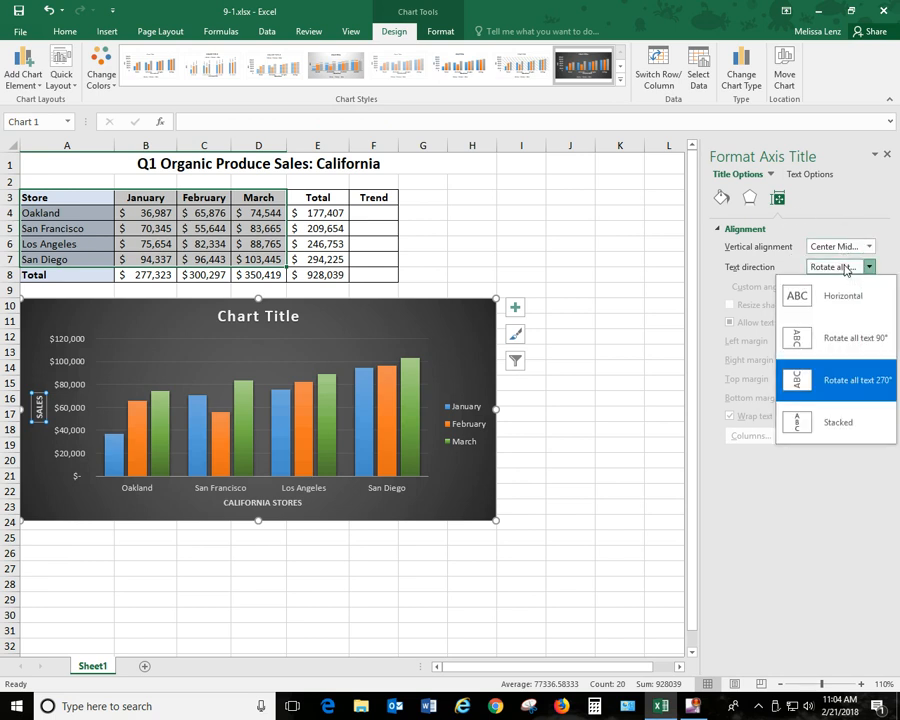
left_click(805, 295)
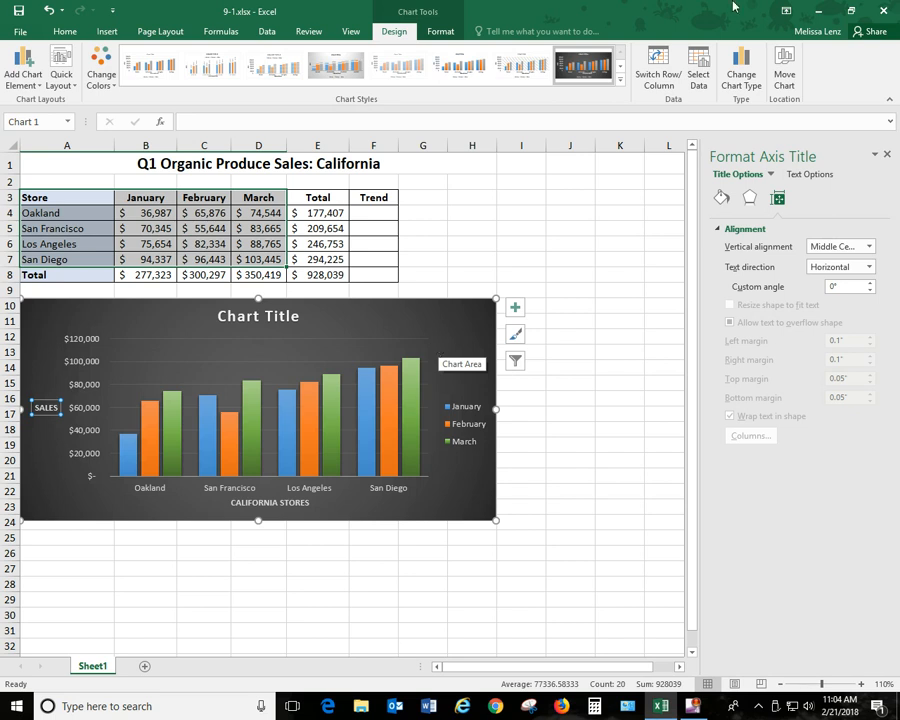
left_click(886, 154)
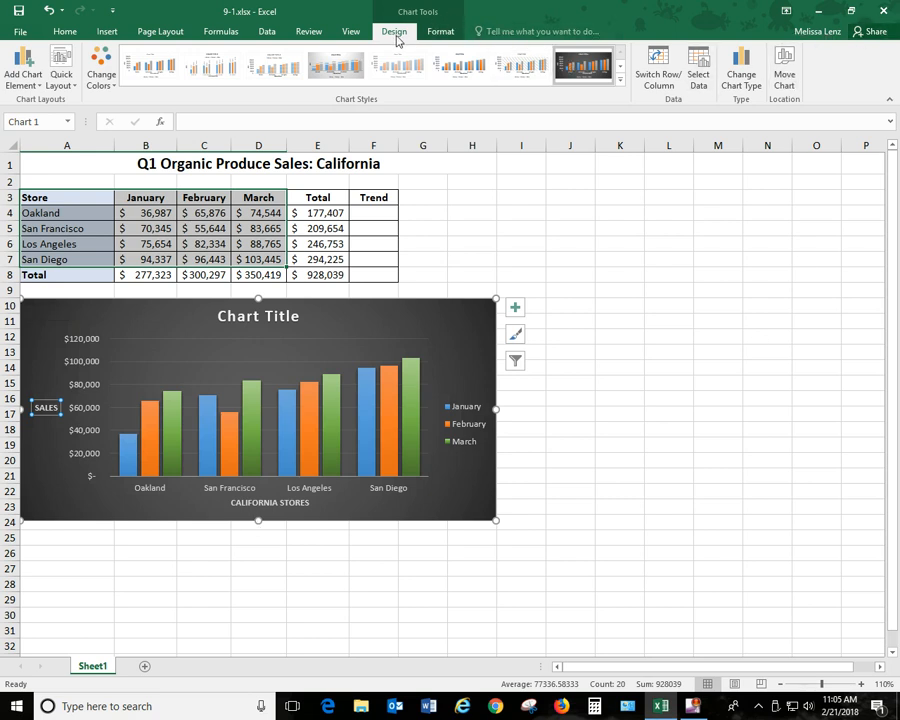
Move the chart to a new sheet named Produce Sales.
left_click(786, 74)
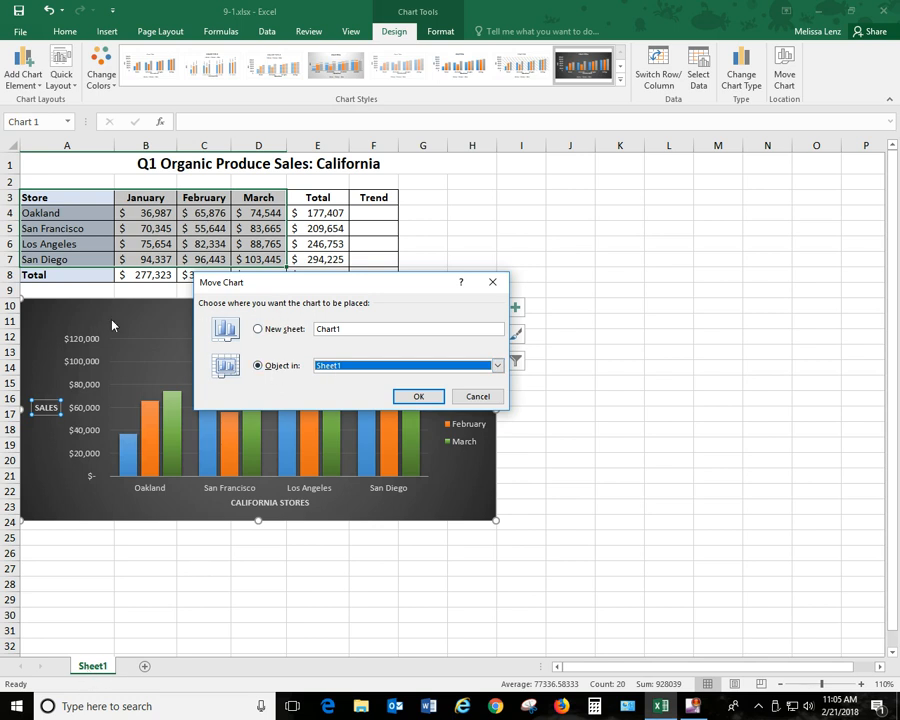
left_click(258, 331)
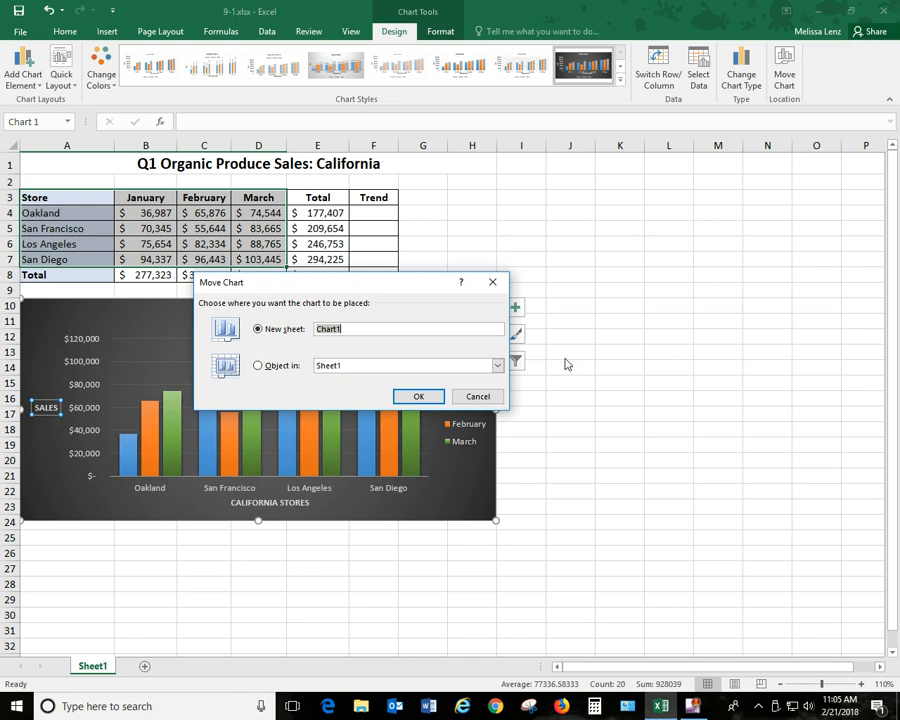
type("Produce Sales")
left_click(420, 396)
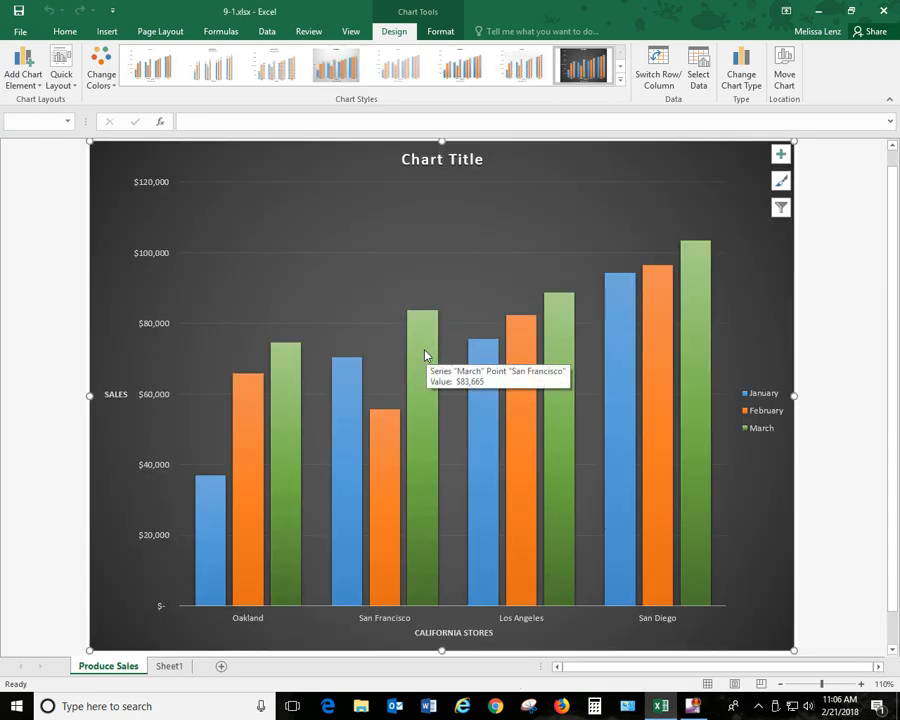
Compare the source table on Sheet1 with the Produce Sales chart, examining San Diego's March column.
left_click(170, 667)
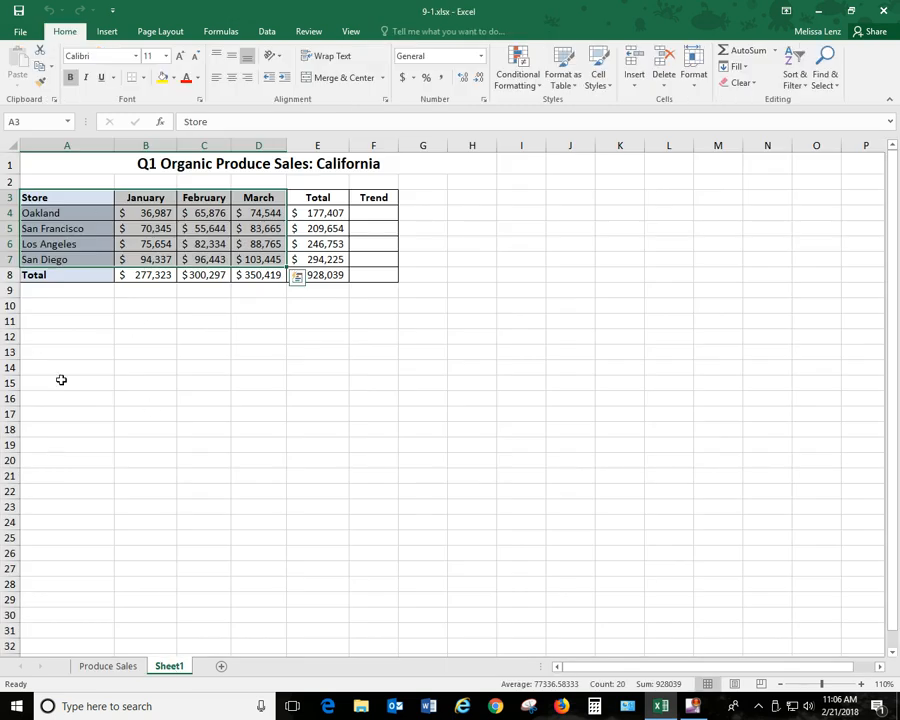
left_click(110, 668)
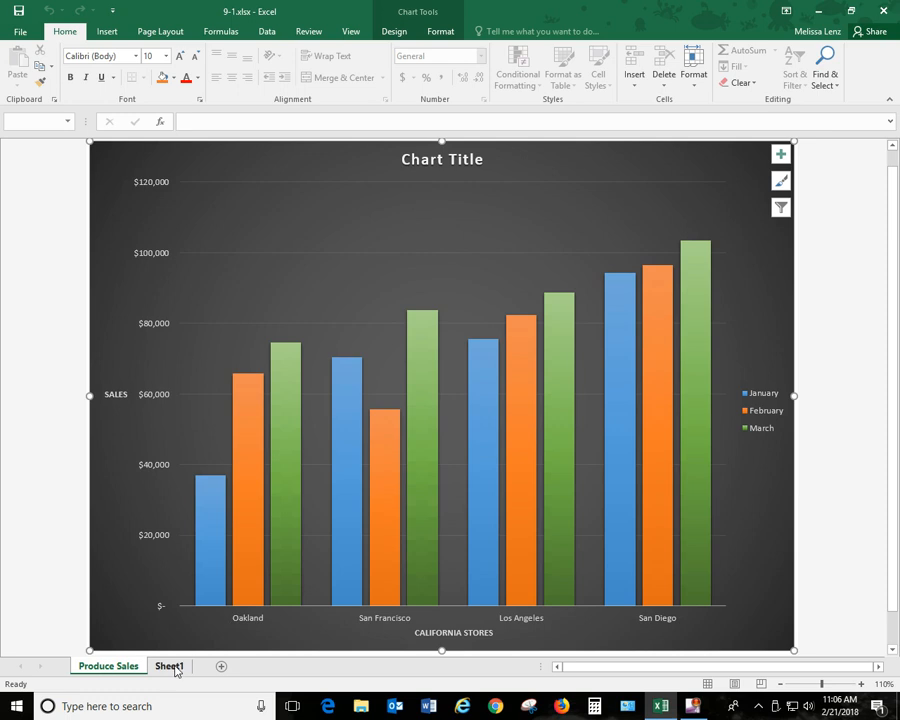
left_click(174, 667)
left_click(188, 212)
left_click_drag(188, 212, 186, 214)
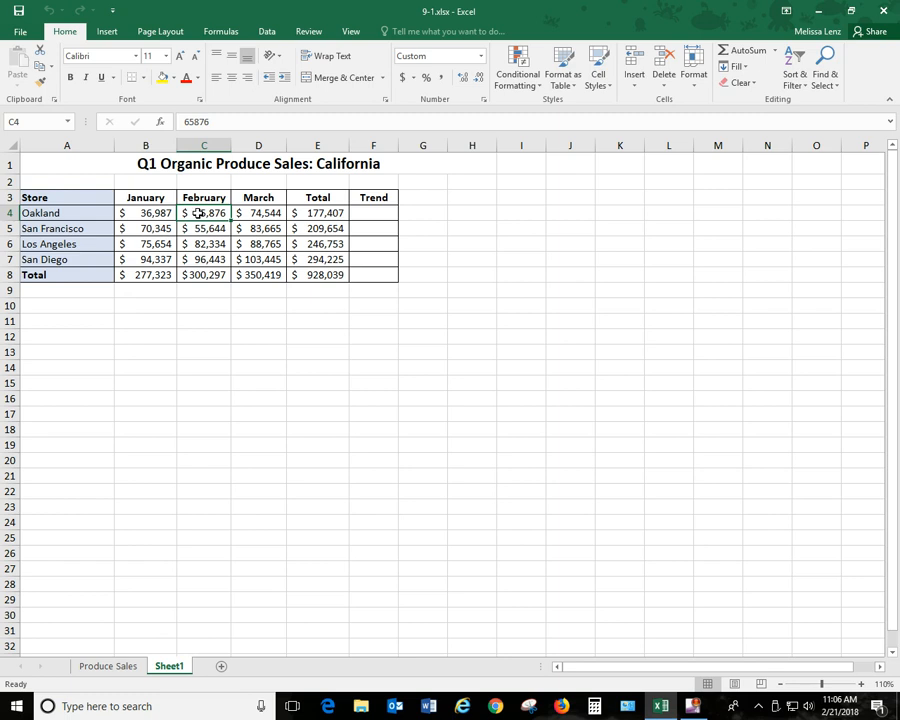
left_click(118, 668)
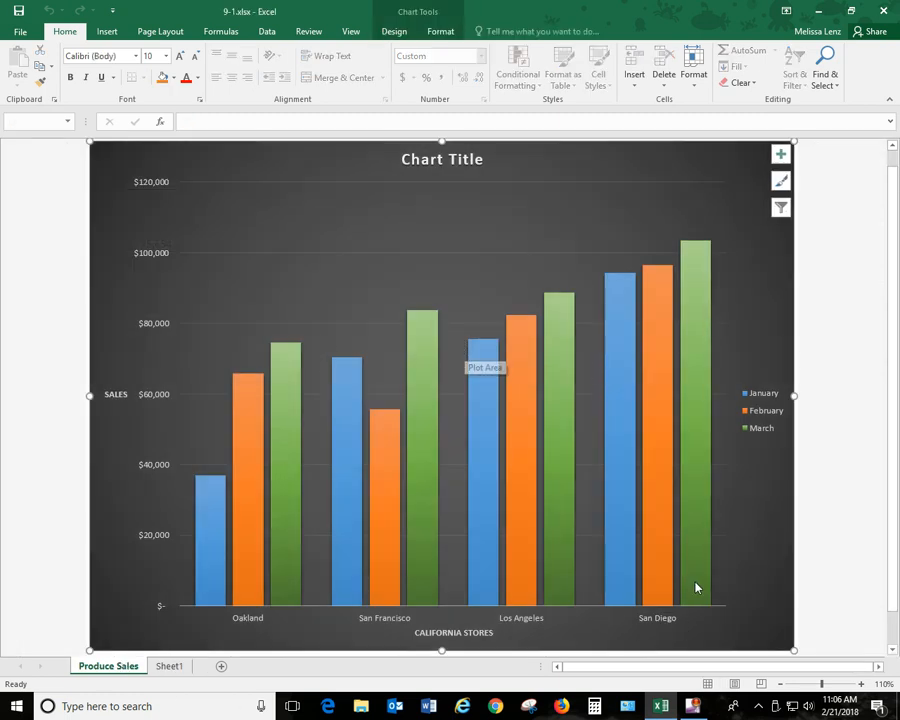
mouse_move(697, 587)
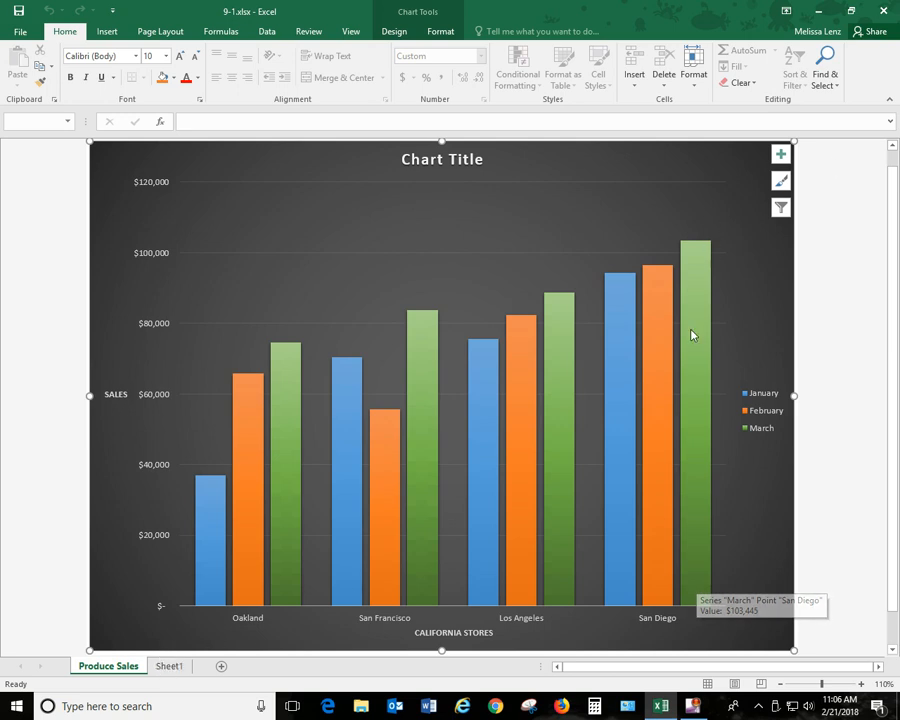
Enter 50000 as San Diego's March sales in cell D7 on Sheet1 and check the matching column on the Produce Sales chart.
left_click(169, 665)
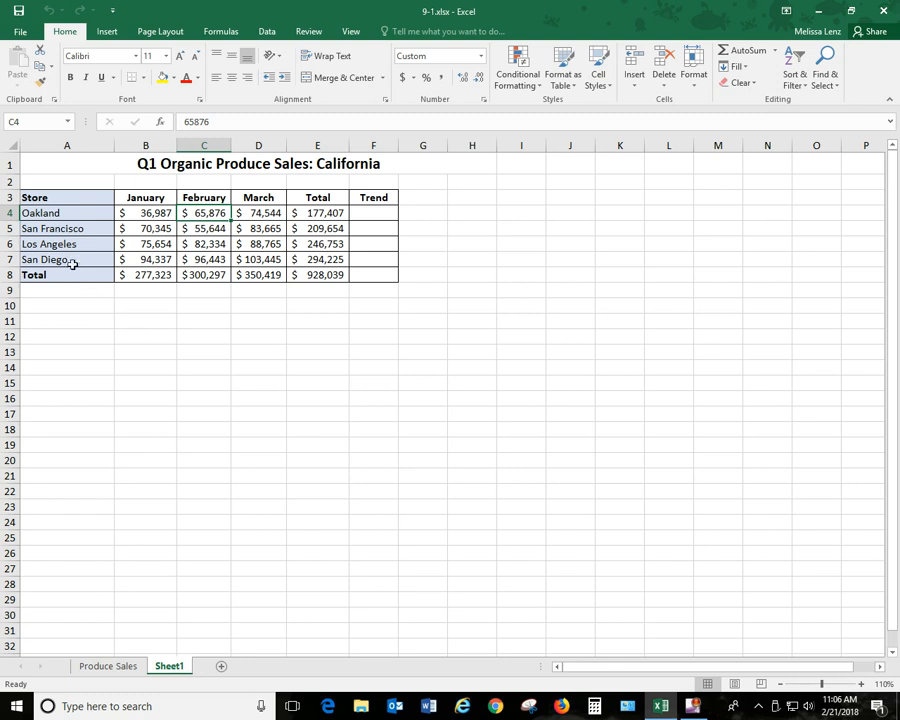
left_click(267, 260)
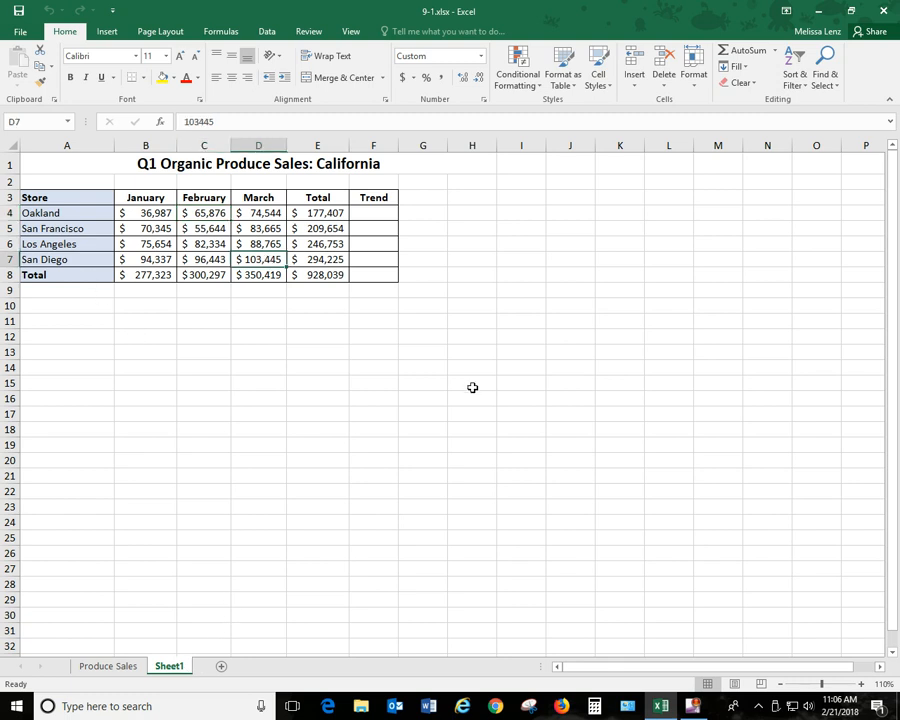
type("50000")
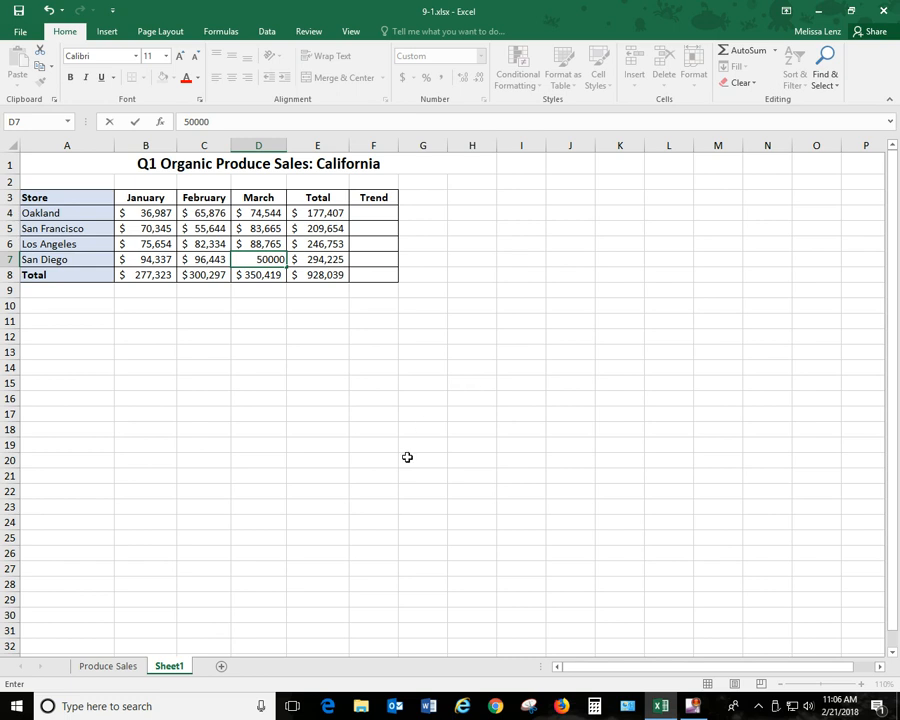
left_click(275, 290)
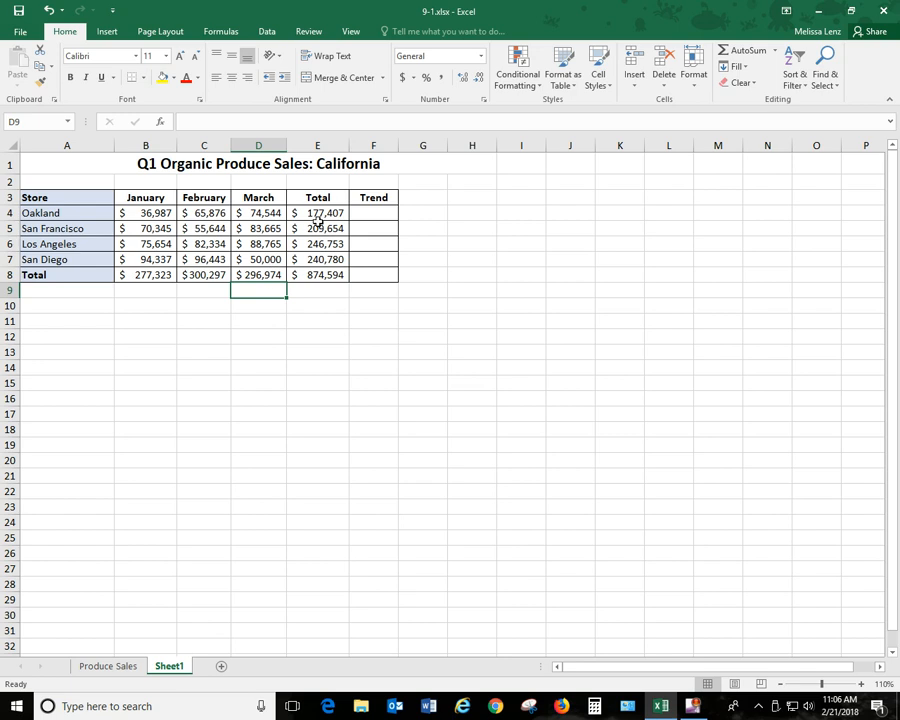
left_click(124, 671)
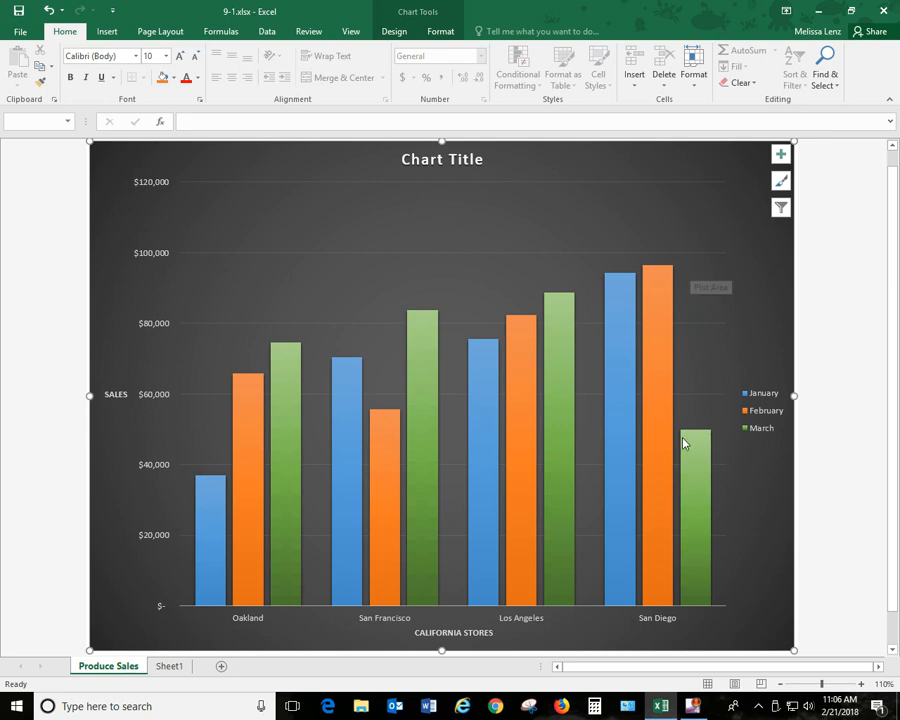
mouse_move(684, 443)
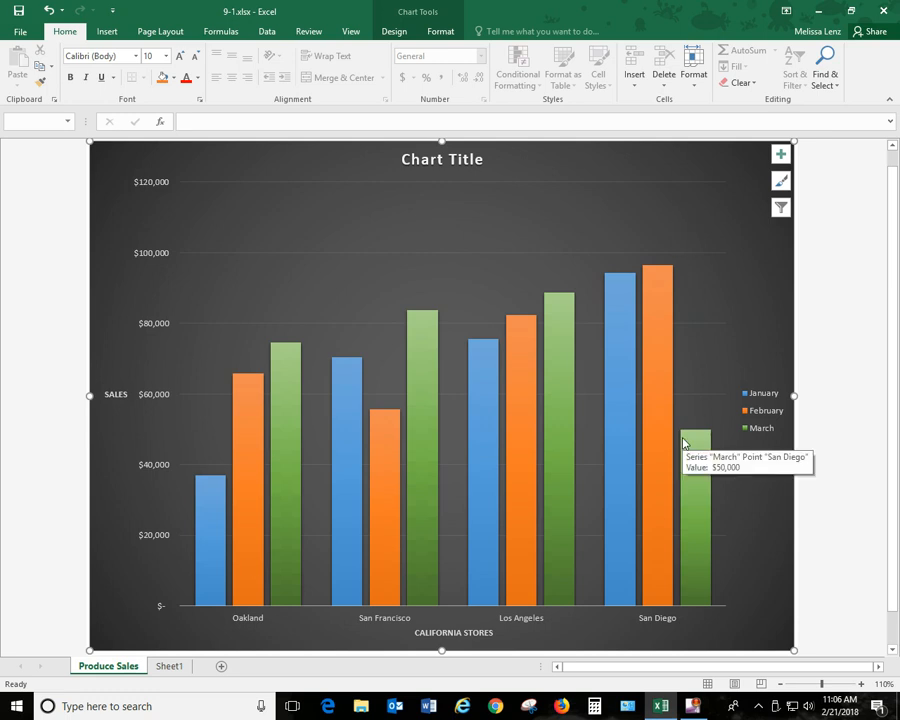
left_click(180, 665)
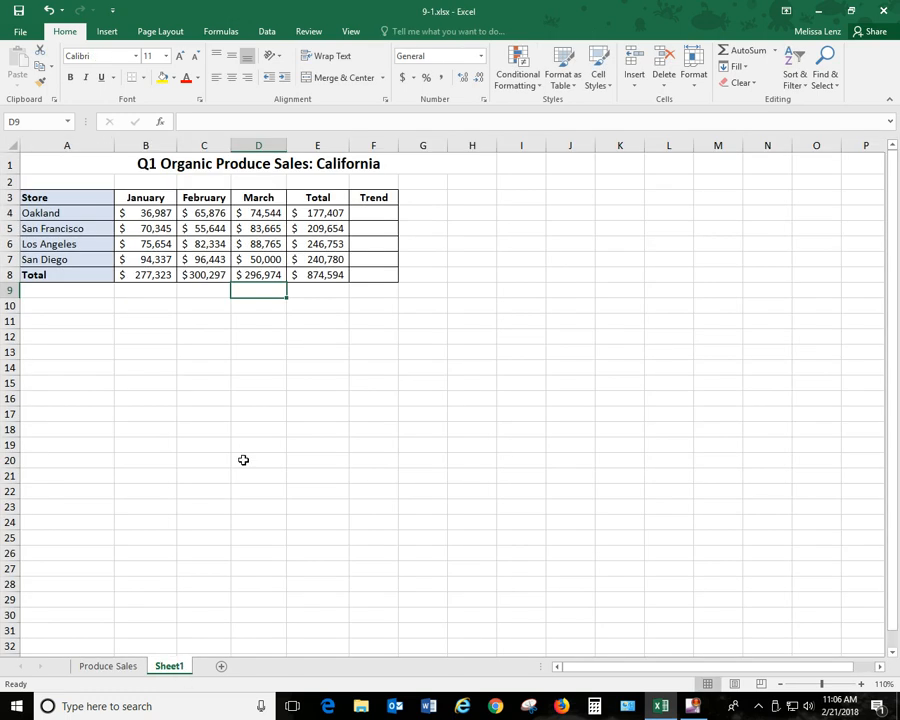
left_click(115, 666)
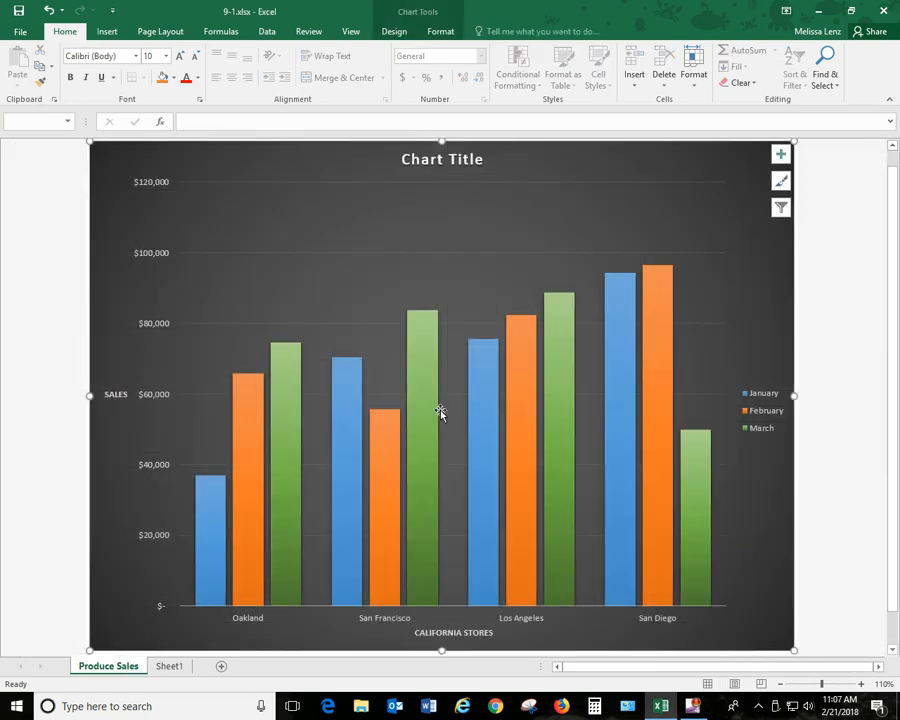
Undo the change to San Diego's March sales on Sheet1 and return to the Produce Sales chart.
left_click(166, 668)
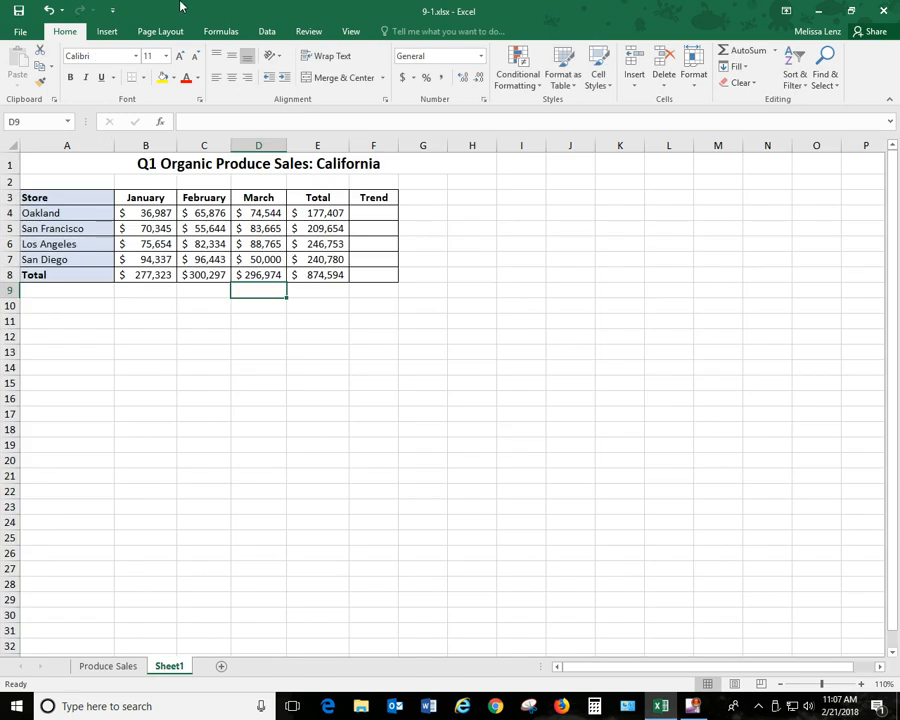
left_click(52, 11)
left_click(112, 667)
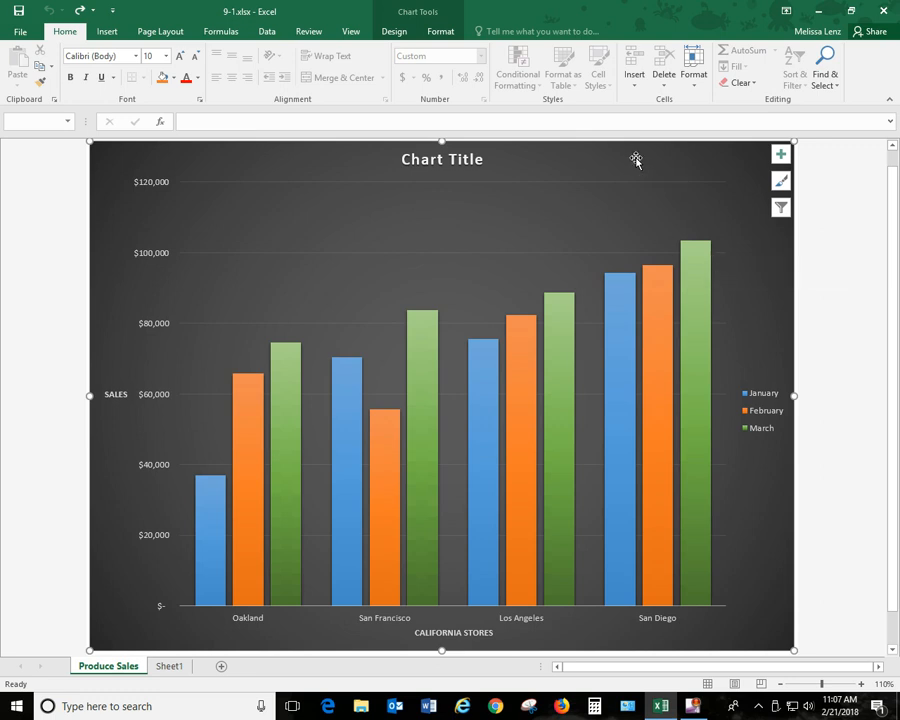
Move the chart from the Produce Sales sheet back into Sheet1 as an embedded object.
left_click(400, 31)
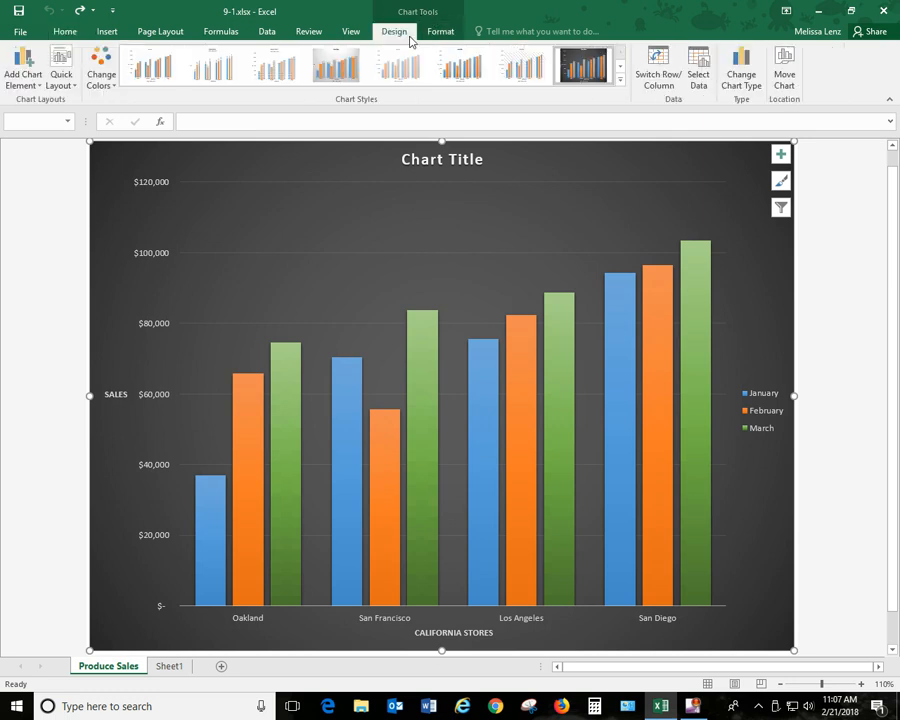
left_click(783, 75)
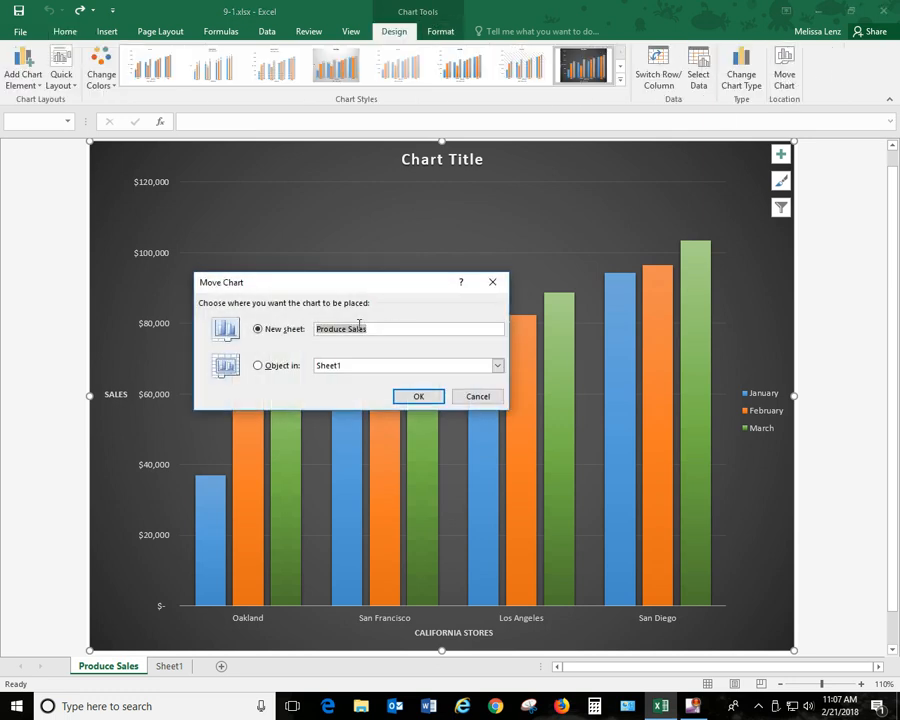
left_click(258, 365)
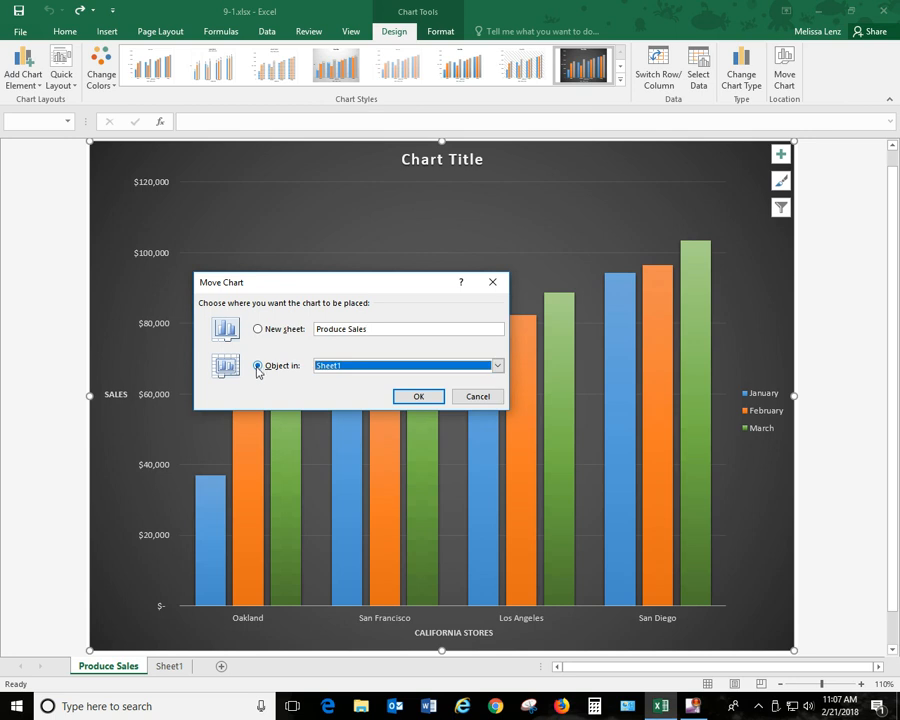
left_click(414, 398)
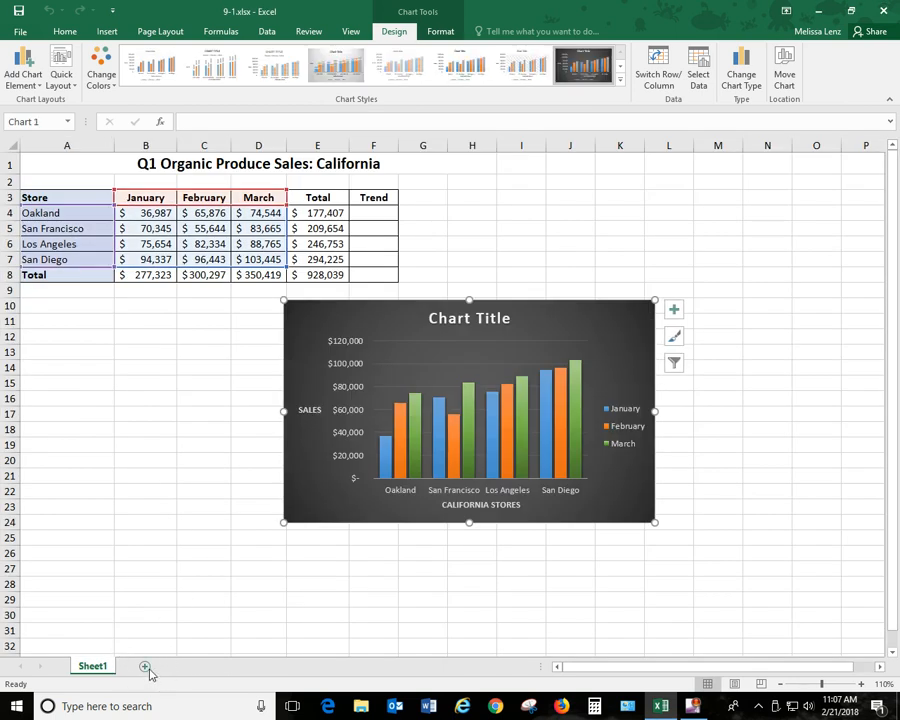
Place the chart directly below the sales table starting at column A and widen it to the end of column H.
left_click_drag(570, 313, 333, 312)
left_click_drag(392, 409, 497, 409)
mouse_move(415, 369)
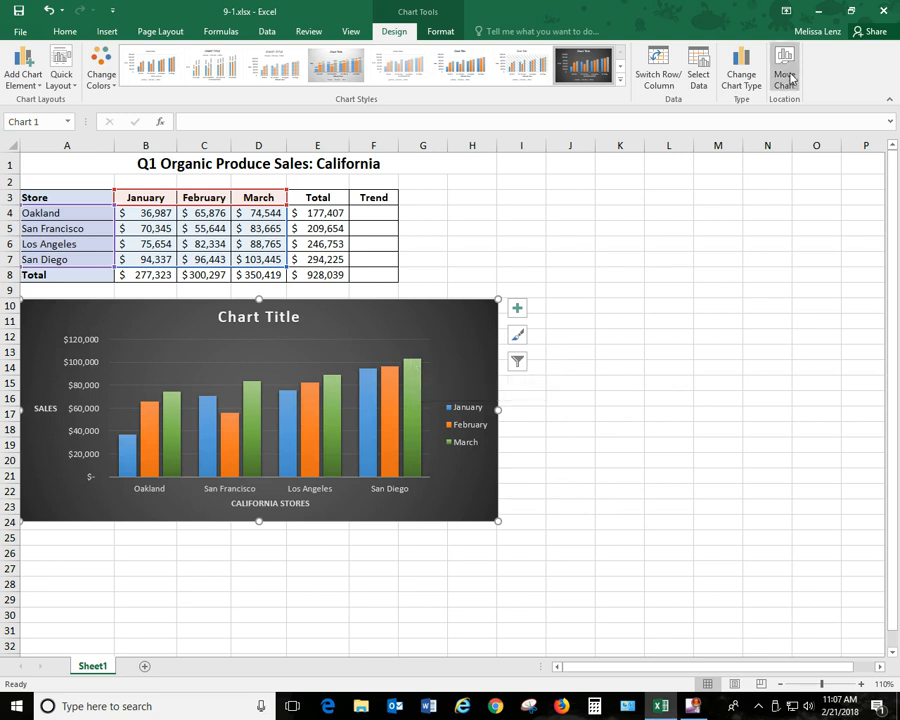
Cut the chart from Sheet1, paste it at cell A1 of a new worksheet, and shift it down to about row 3.
right_click(475, 317)
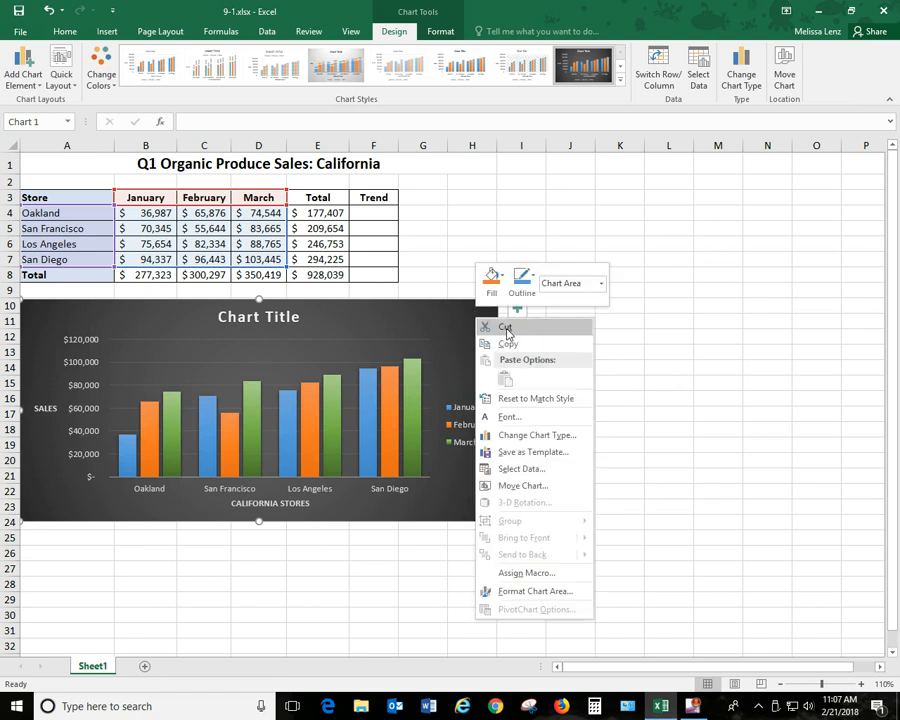
left_click(505, 326)
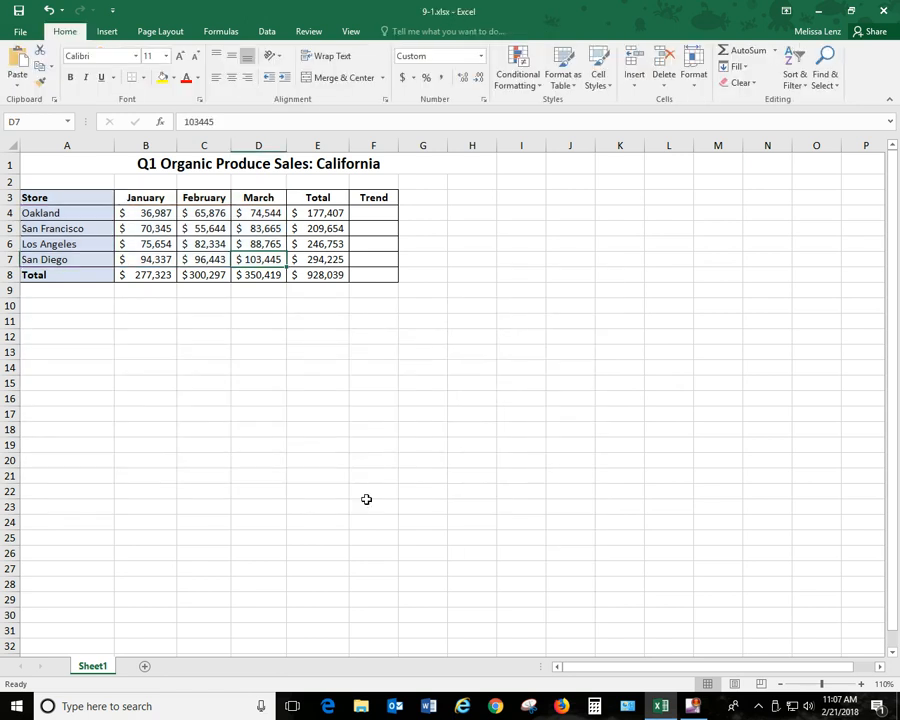
left_click(145, 666)
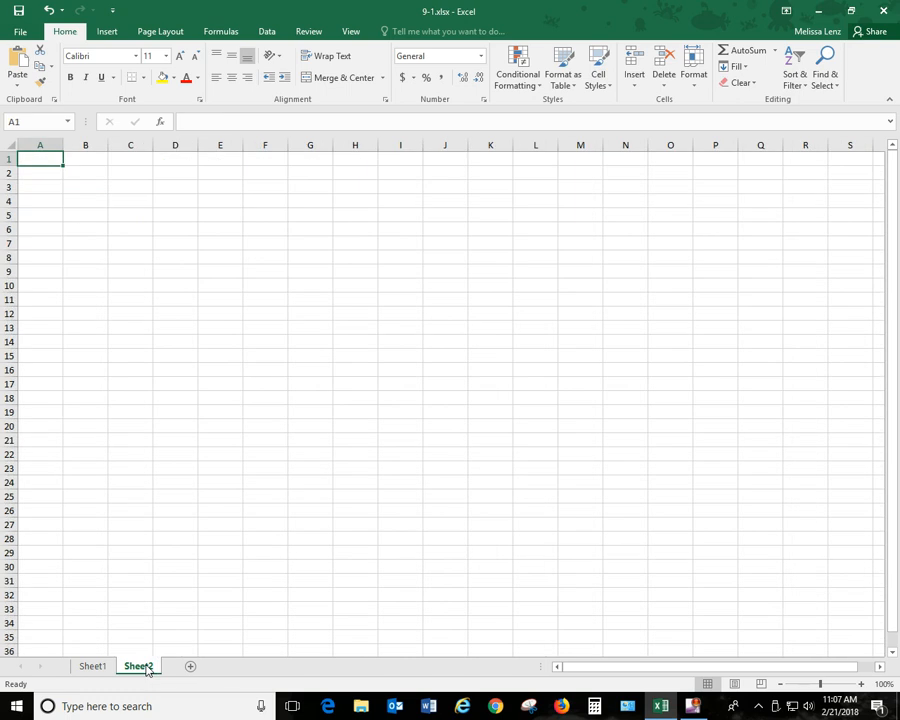
right_click(43, 160)
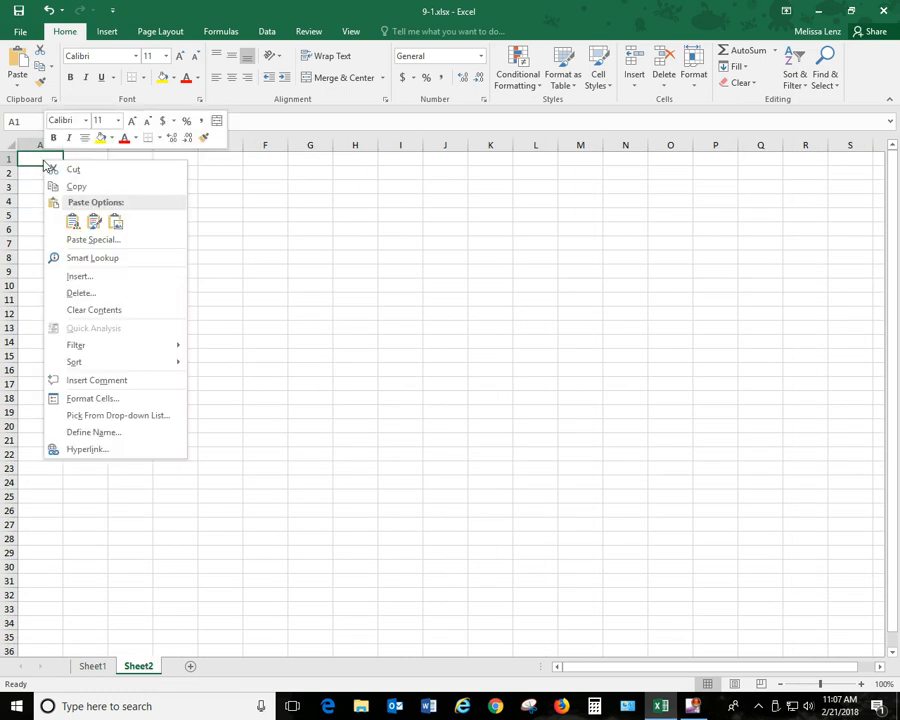
left_click(73, 223)
left_click_drag(424, 167, 412, 191)
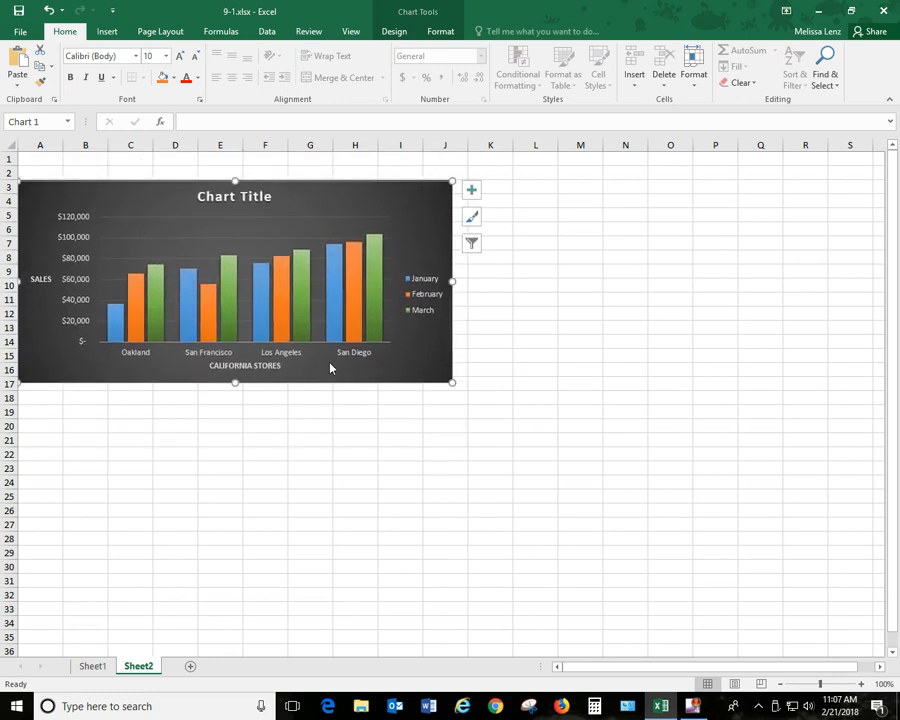
Enter 50000 as San Diego's March sales in cell D7 on Sheet1 and check the matching column in the Sheet2 chart.
left_click(90, 667)
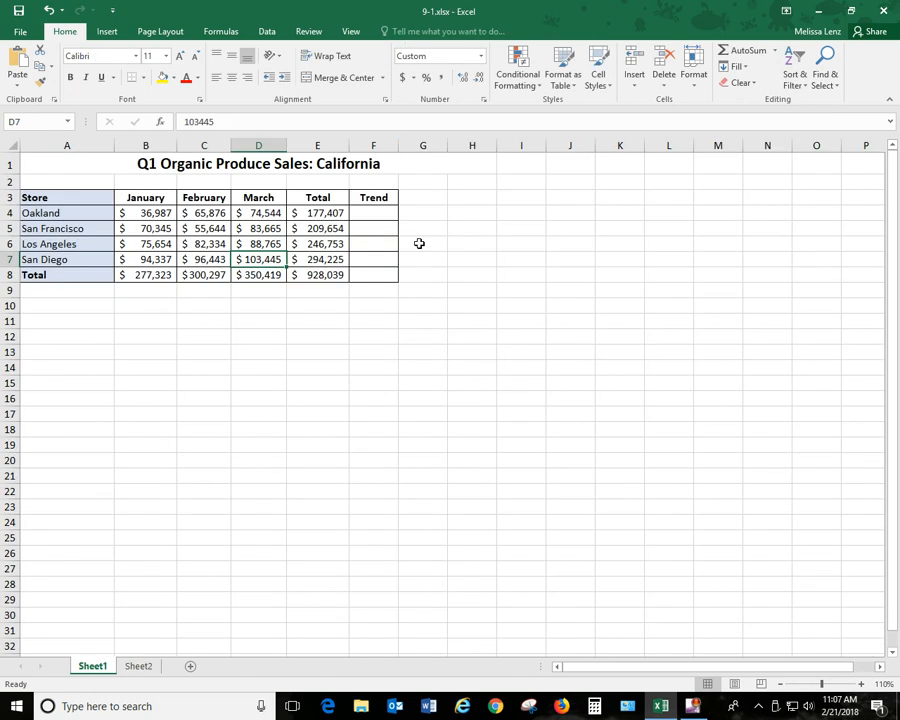
left_click(138, 666)
left_click(92, 667)
type("500")
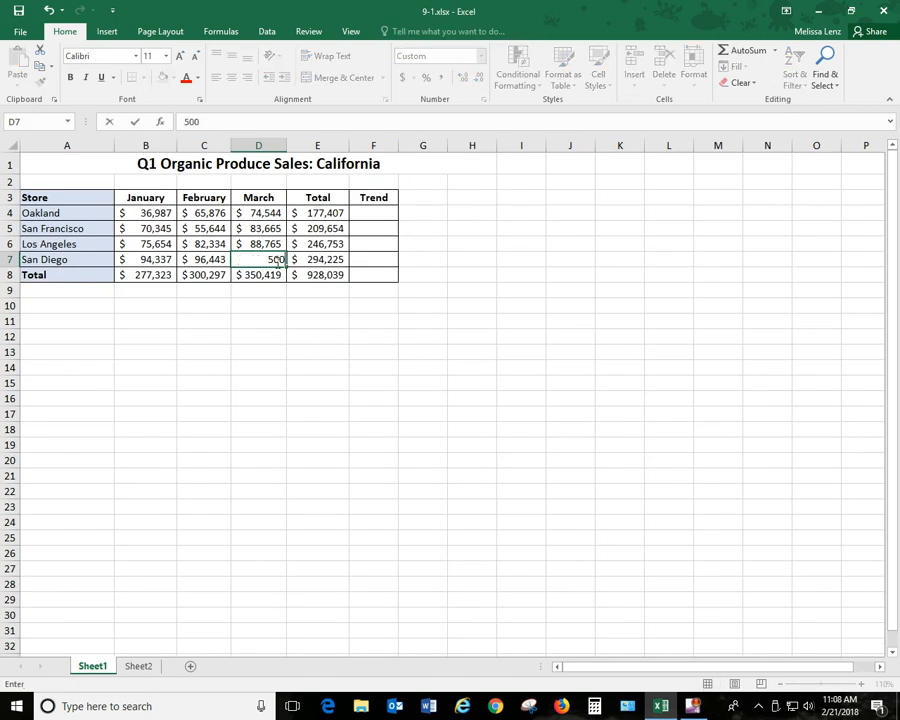
key("Tab")
left_click(246, 430)
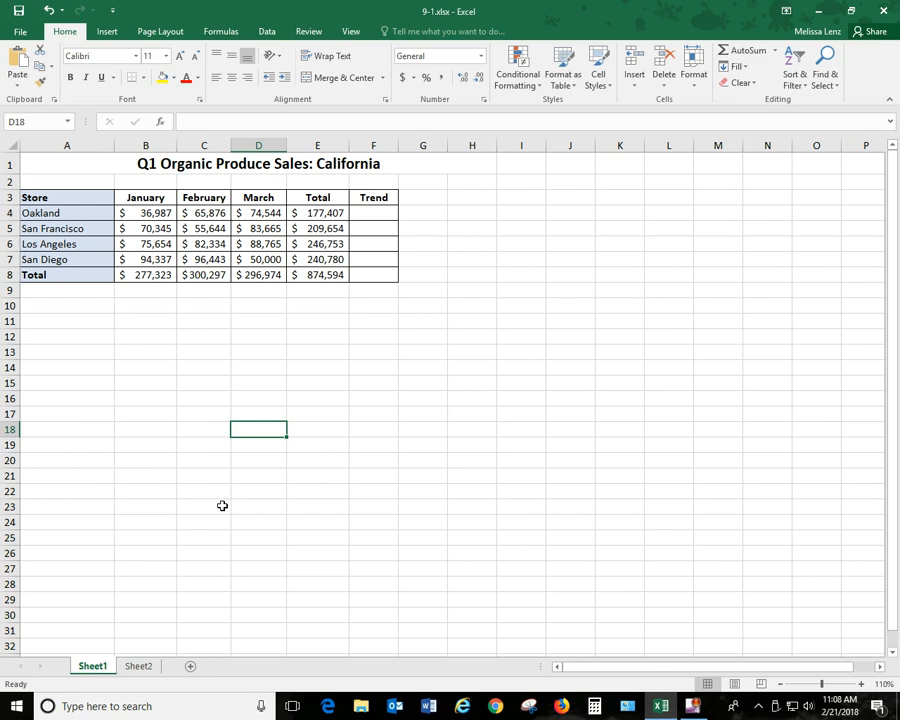
left_click(133, 667)
mouse_move(379, 308)
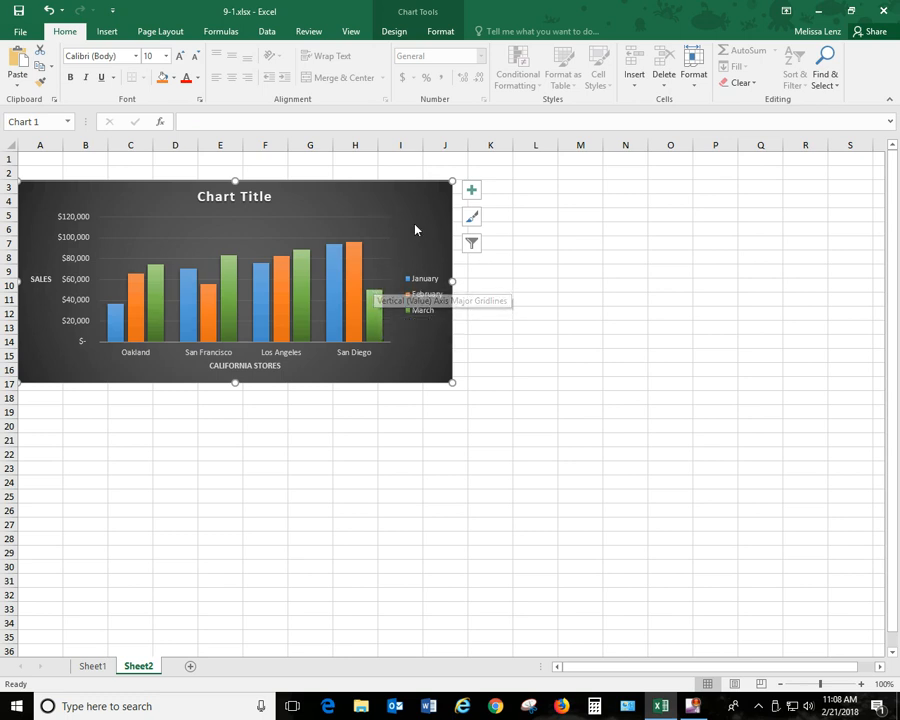
Move the chart from Sheet2 into Sheet1 as an embedded object and position it just below the sales table.
left_click(393, 32)
left_click(790, 68)
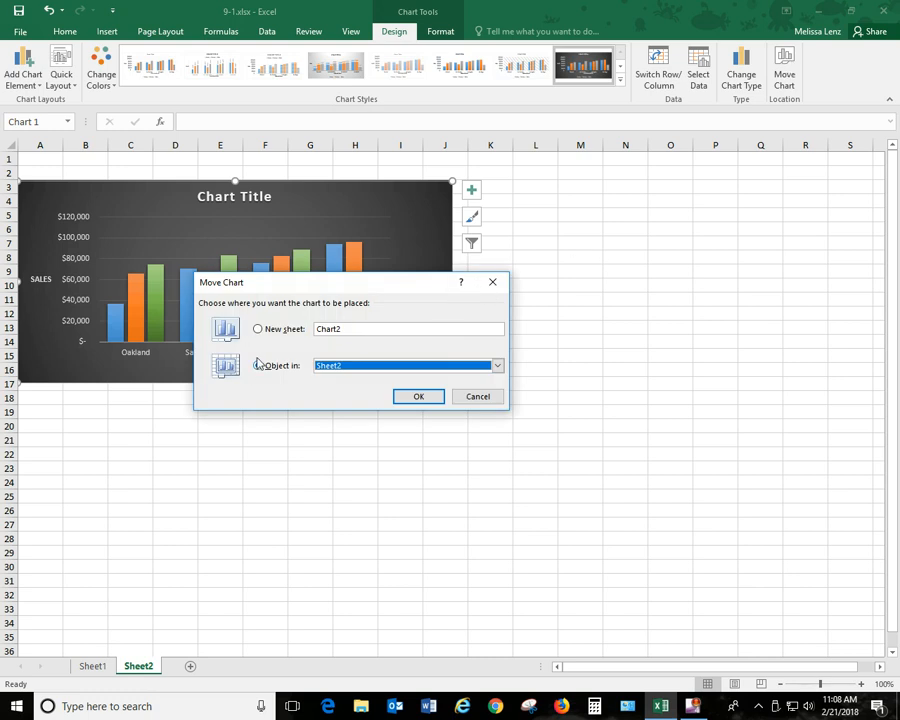
left_click(497, 365)
left_click(399, 376)
left_click(430, 398)
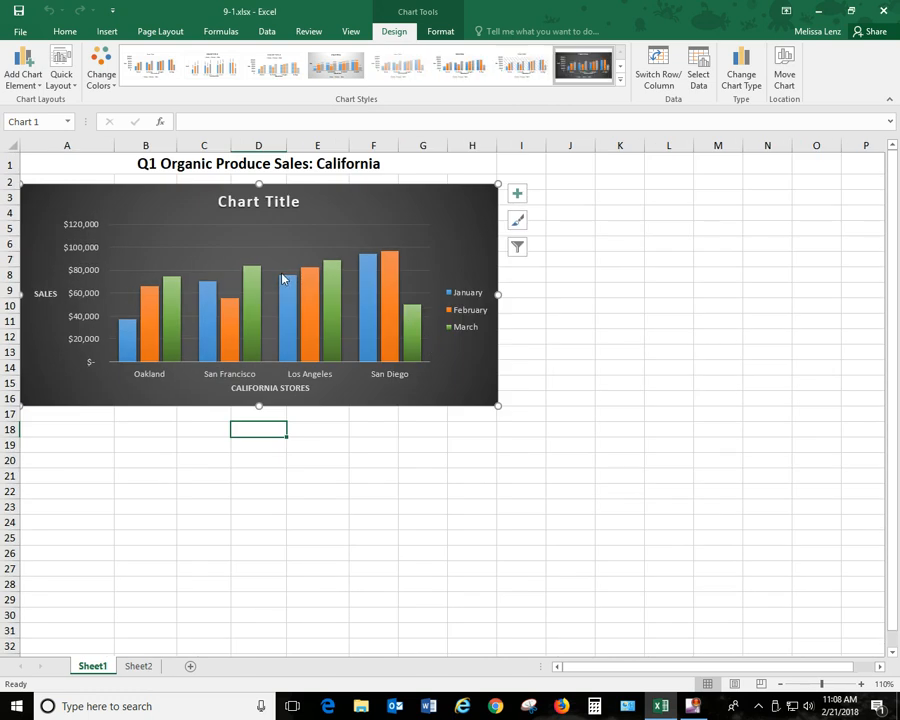
left_click(291, 288)
left_click_drag(425, 200, 421, 310)
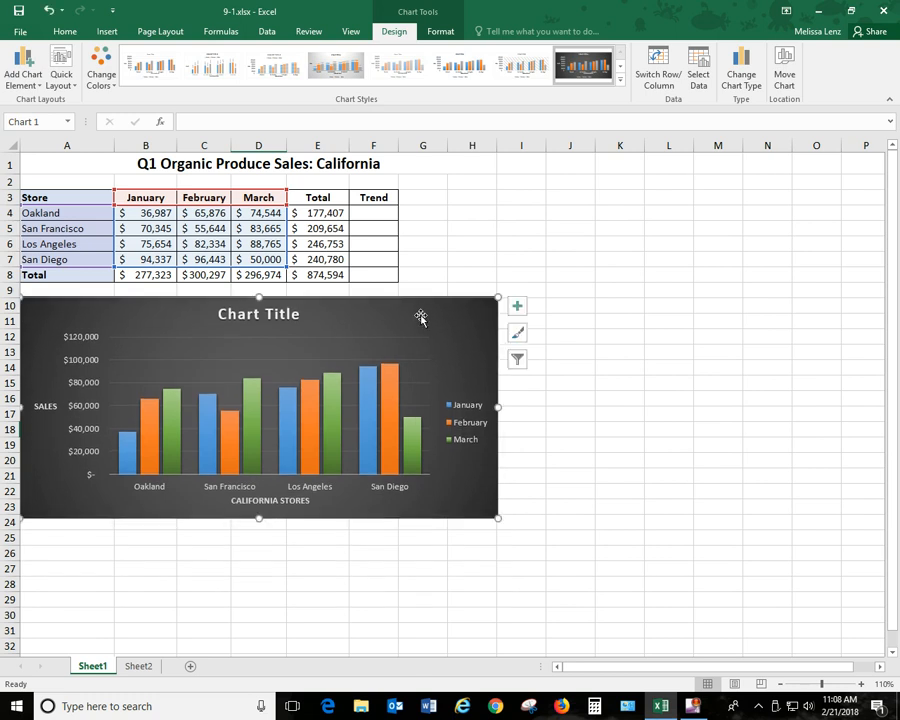
Delete the empty Sheet2 from the workbook and select cell H3 on Sheet1.
left_click(514, 602)
left_click(133, 666)
right_click(133, 666)
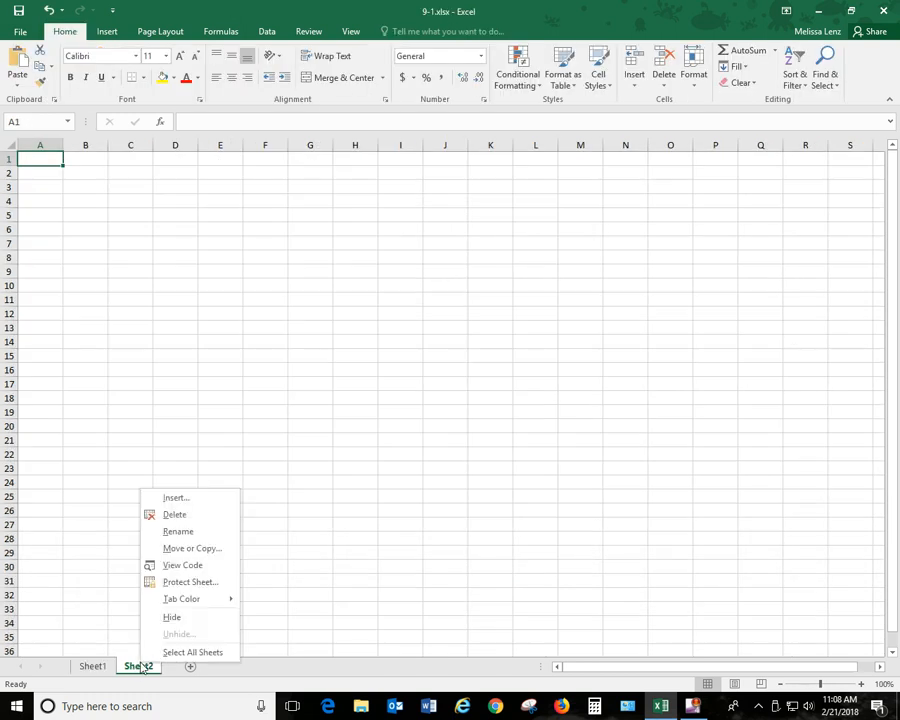
left_click(186, 515)
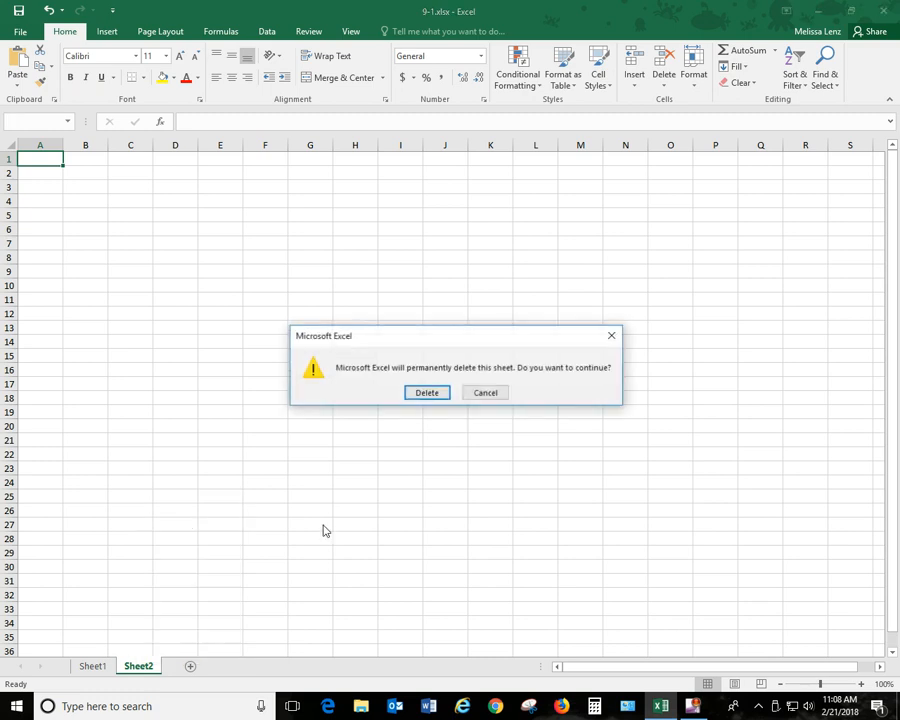
left_click(429, 394)
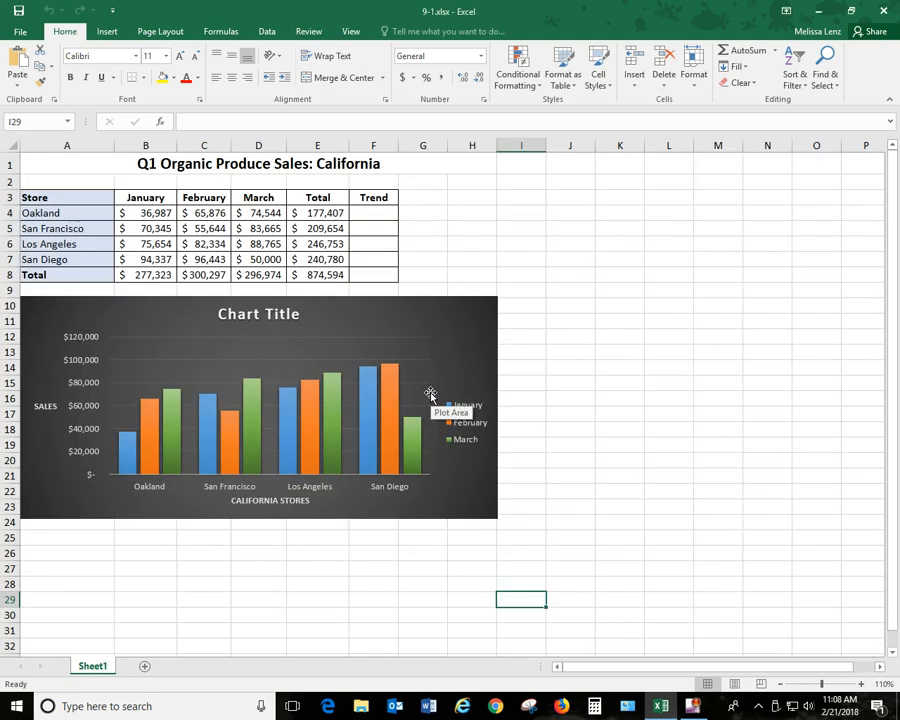
left_click(471, 193)
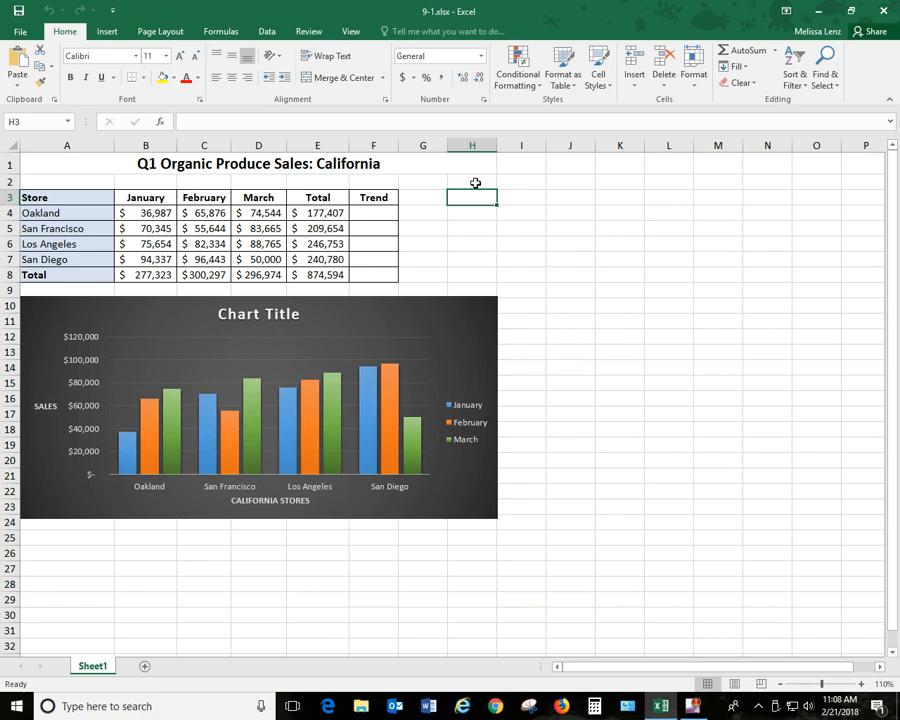